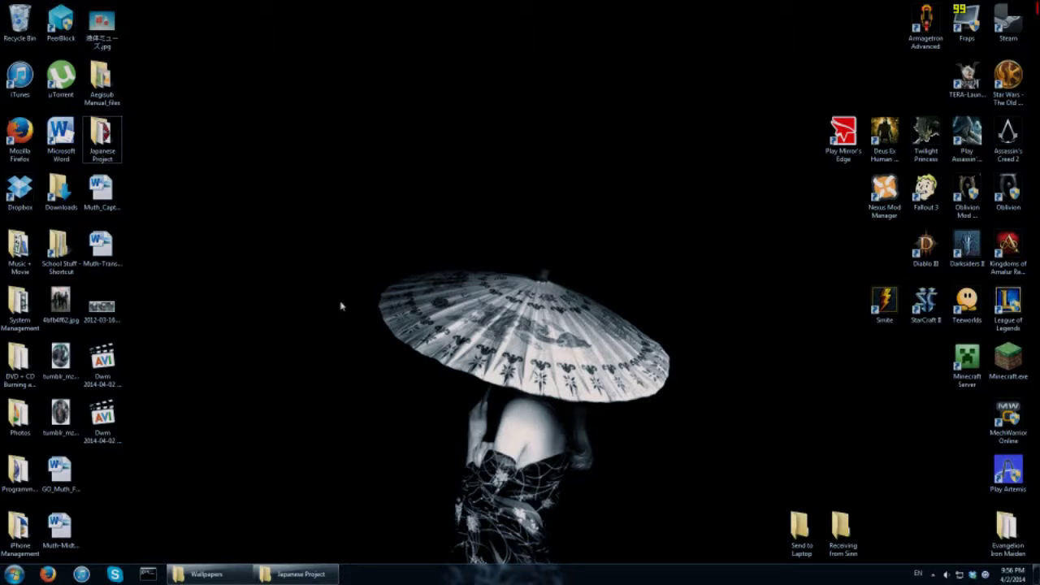
- Open a blank Notepad document, then resize and reposition its window to leave room for a video player
drag(595, 349, 623, 368)
click(20, 576)
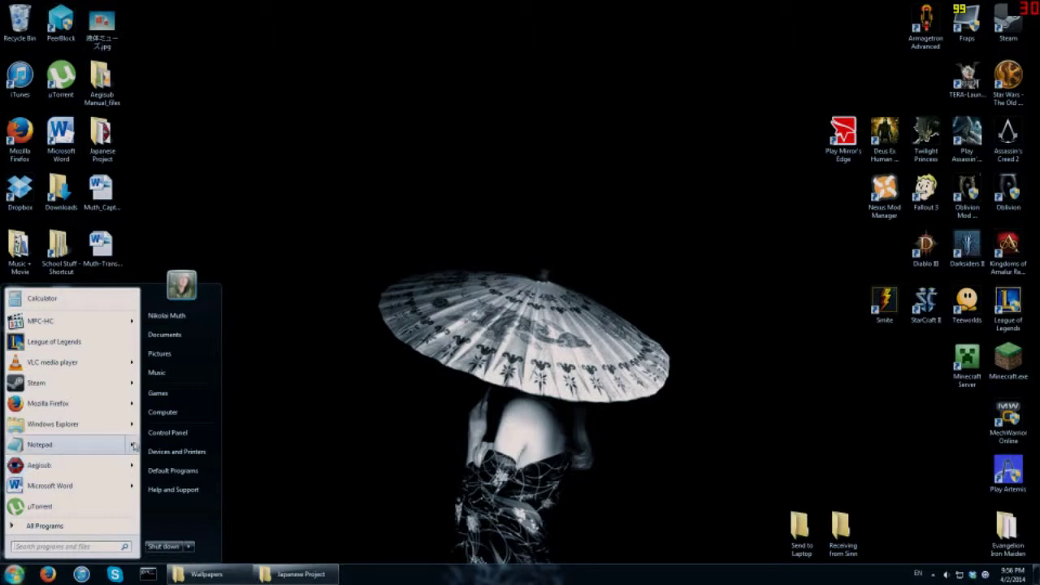
click(87, 445)
drag(605, 75, 564, 135)
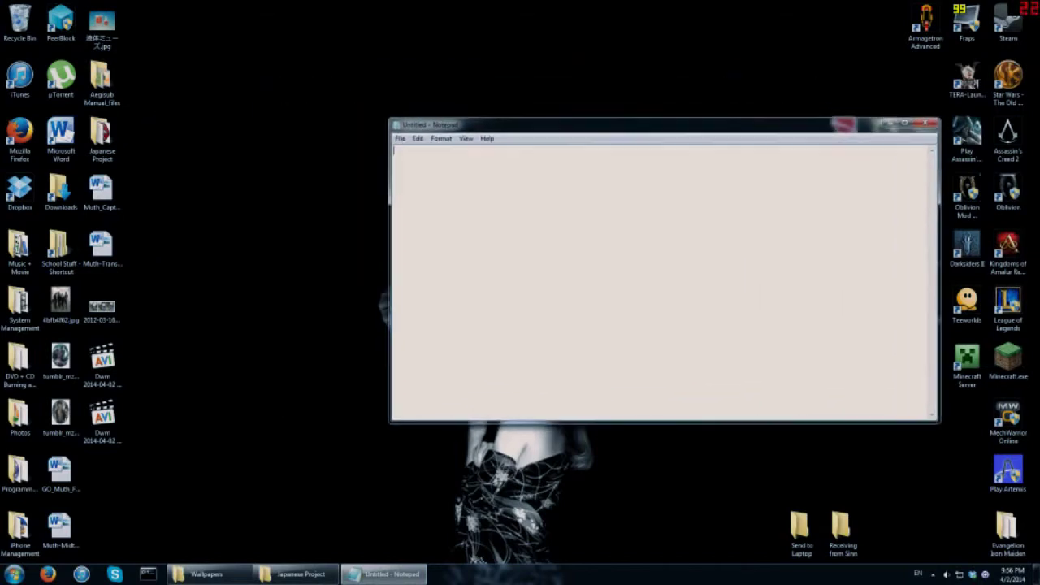
drag(939, 433, 845, 470)
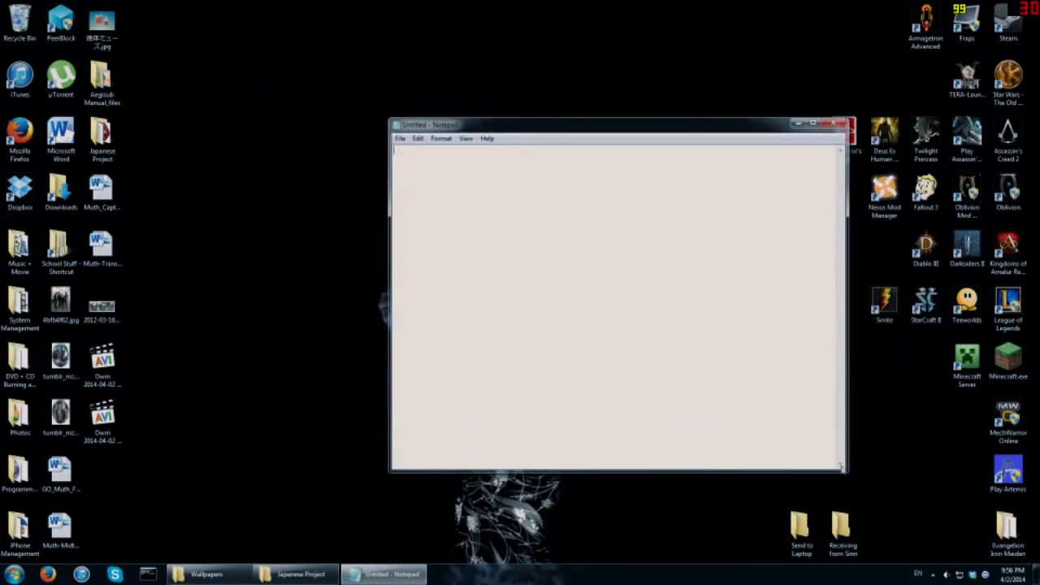
drag(582, 128, 678, 131)
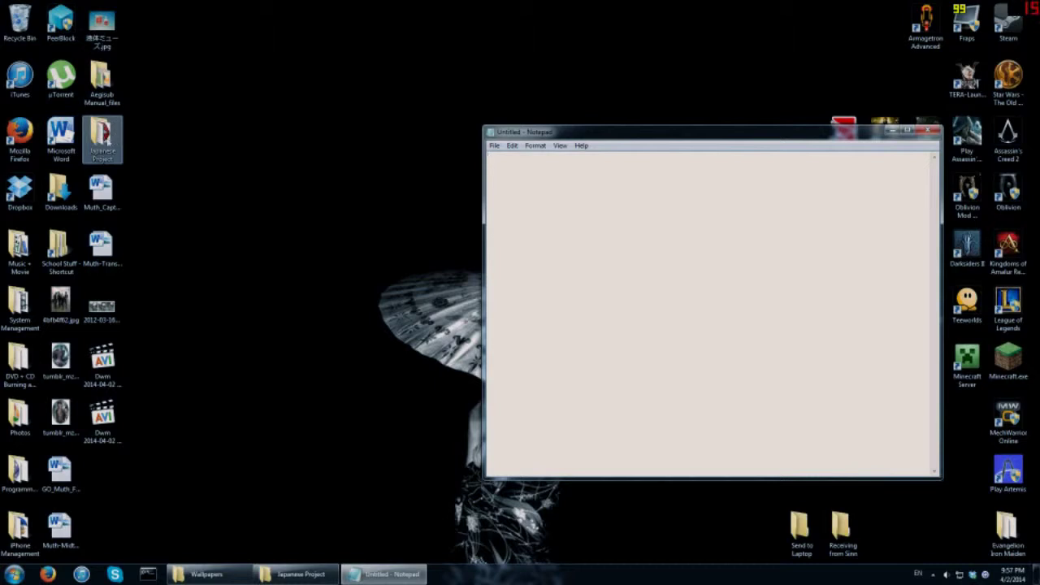
- Open the .mp4 video from the Japanese Project folder, minimize the folder window and pause playback
double_click(102, 142)
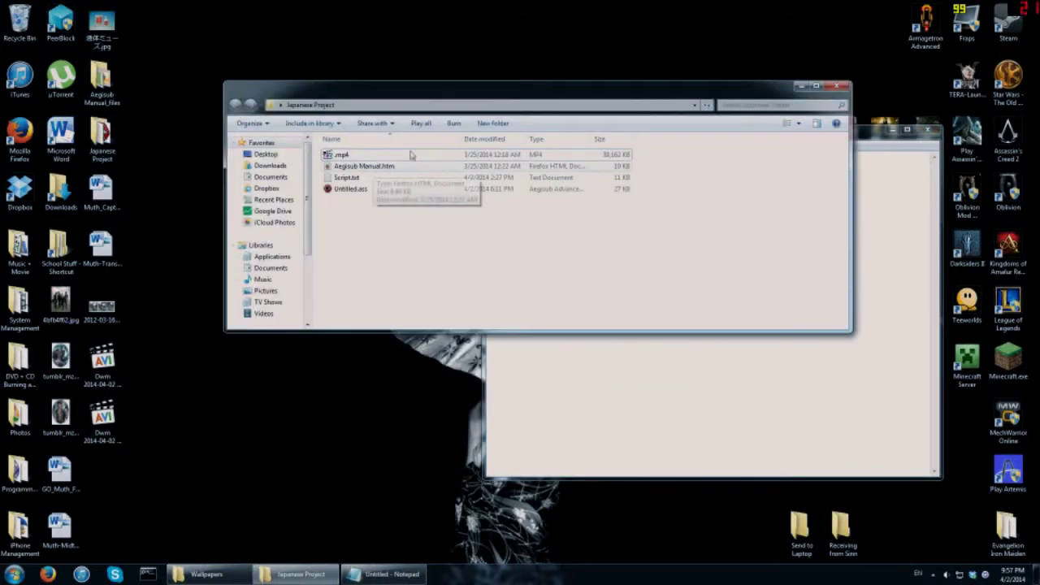
drag(420, 97, 298, 144)
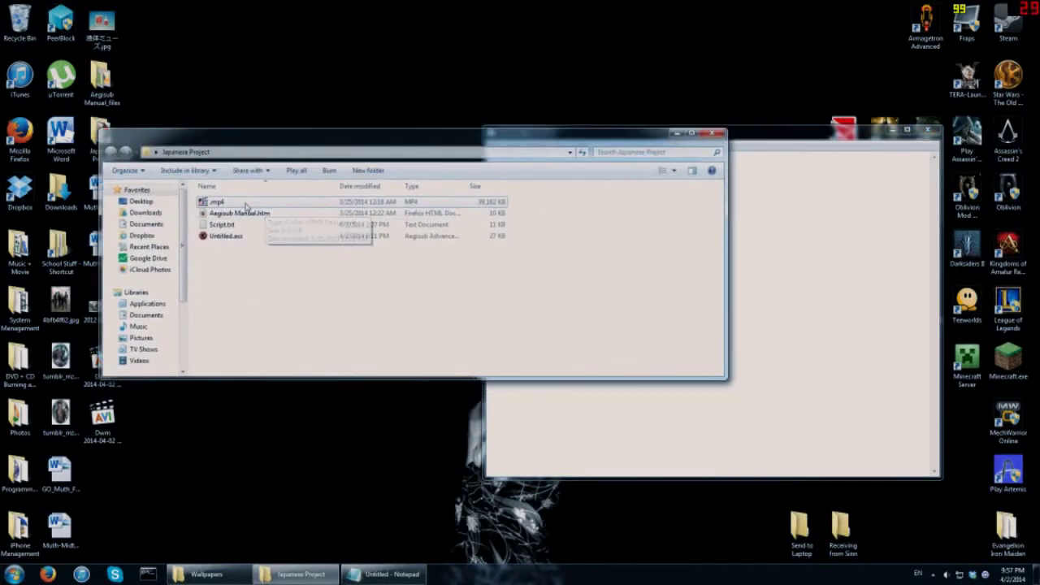
double_click(243, 202)
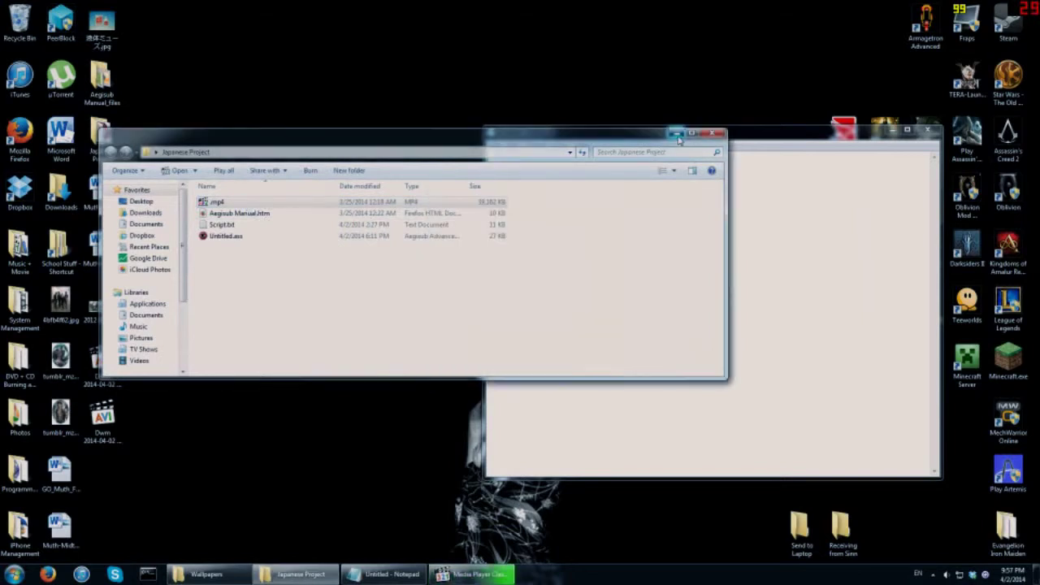
click(676, 132)
click(390, 390)
- Arrange the paused video player and the blank Notepad window side by side
drag(432, 159, 149, 72)
key(alt+Tab)
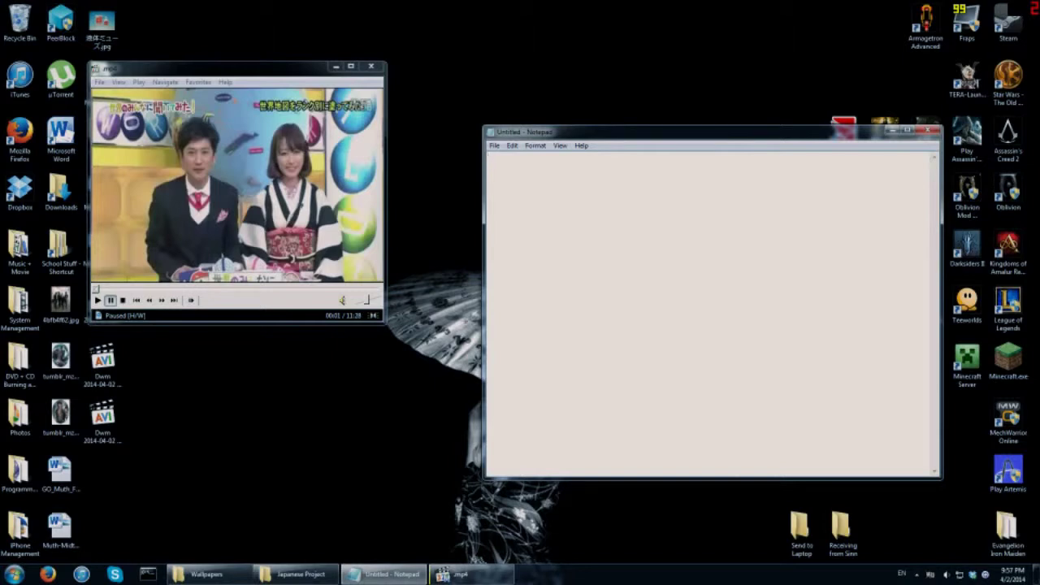
drag(609, 133, 566, 85)
drag(333, 67, 379, 67)
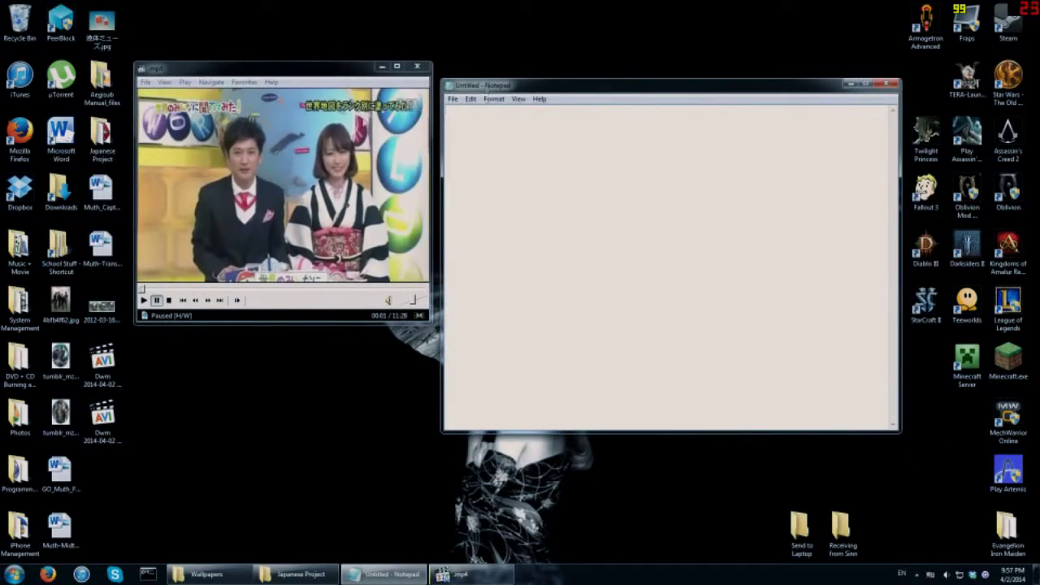
click(297, 80)
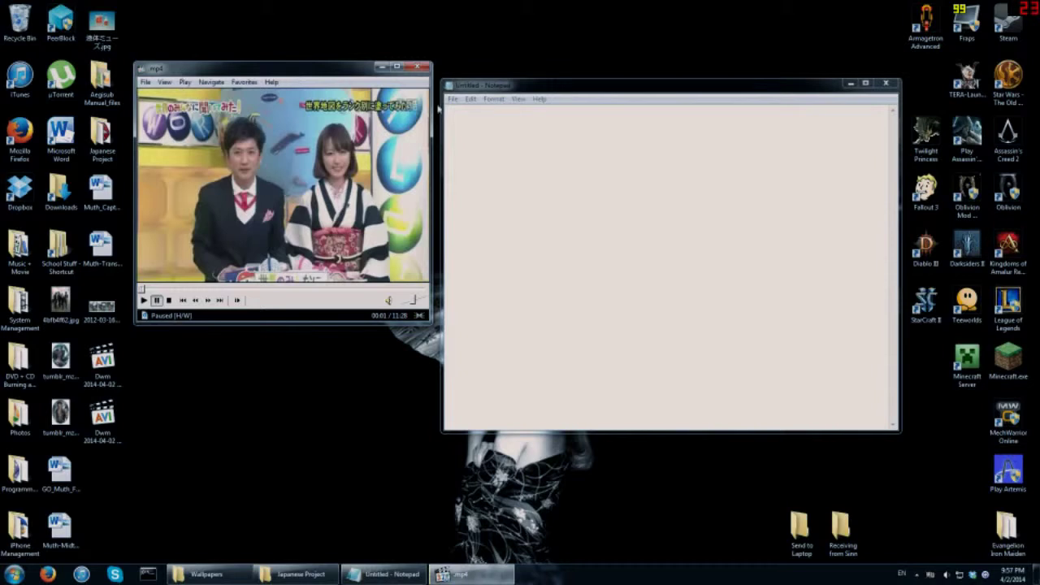
drag(351, 72, 340, 74)
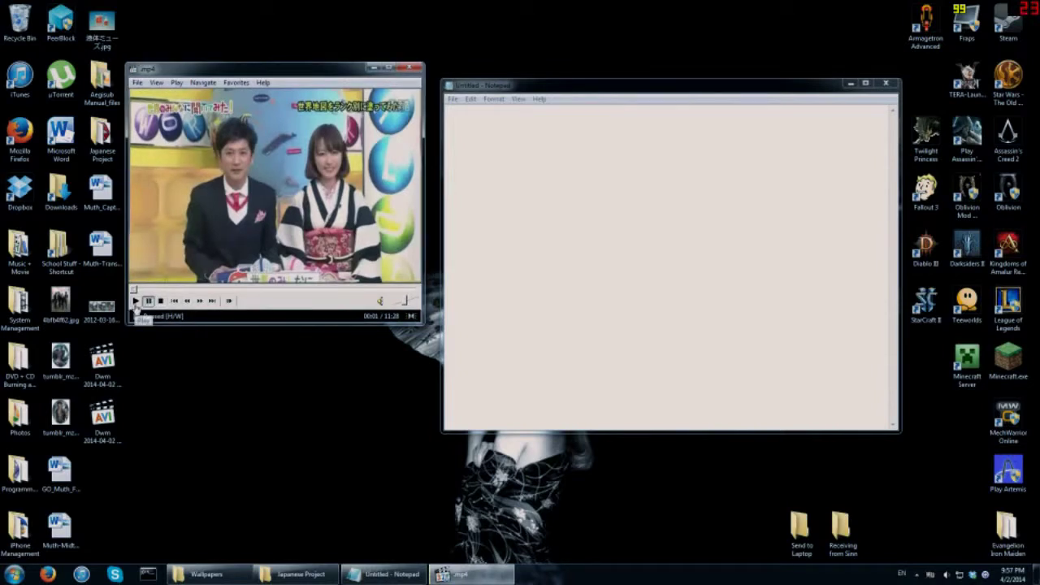
- Enter the sample lines "Hi", "Hello!" and "What's up!" in the blank Notepad document and clear them
key(alt+Tab)
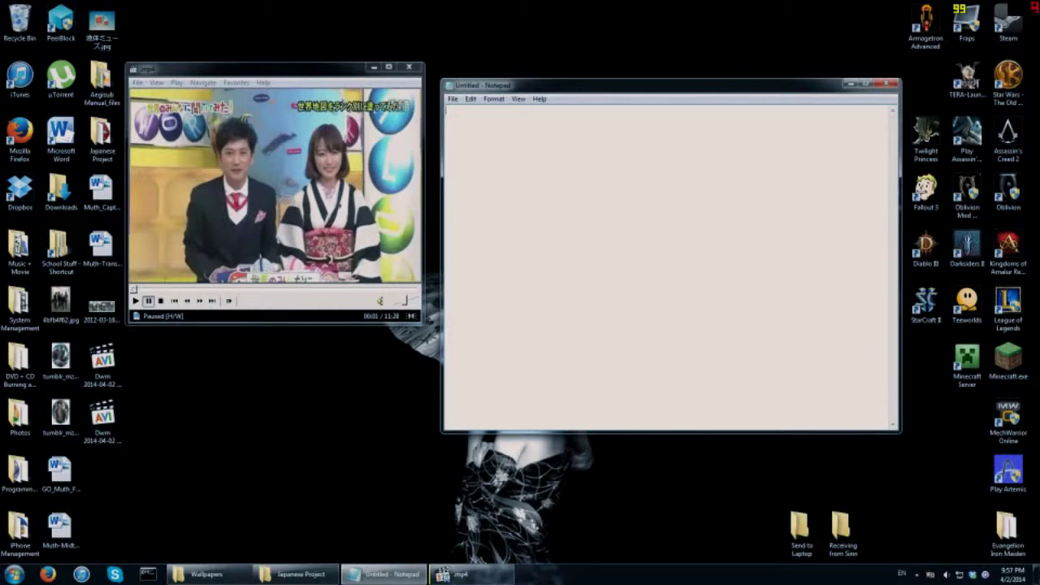
text(Hi)
key(Return)
text(Hello!)
key(Return)
text(What's up!)
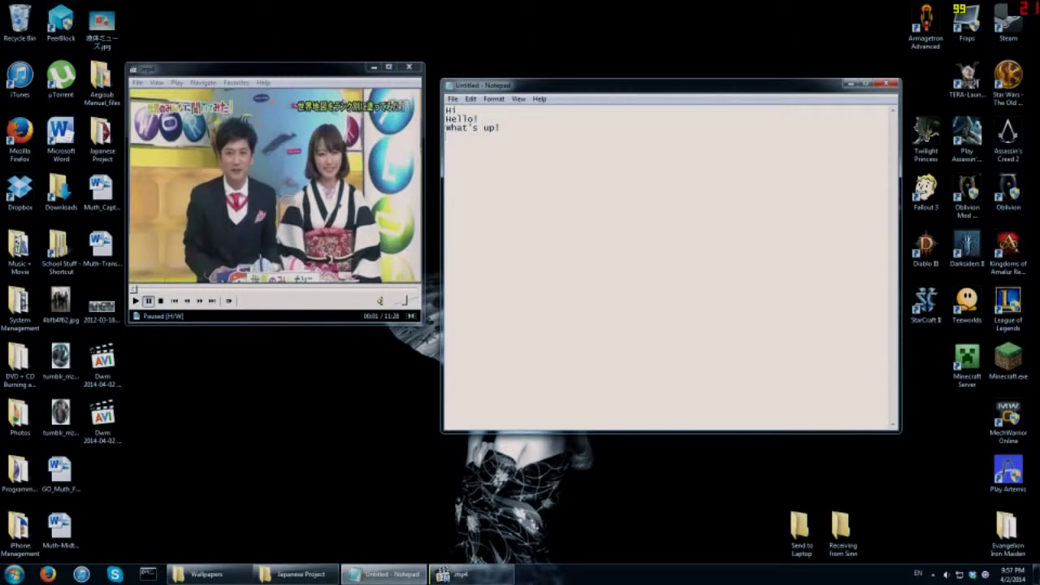
key(ctrl+a)
key(BackSpace)
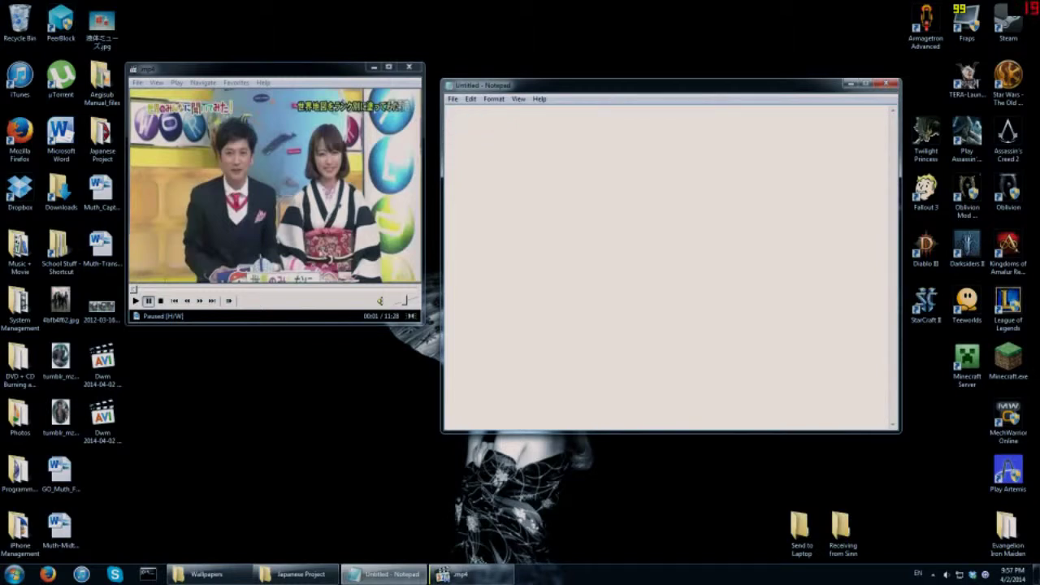
- Play the opening line of the video, rewind to the beginning and pause after listening again
click(136, 302)
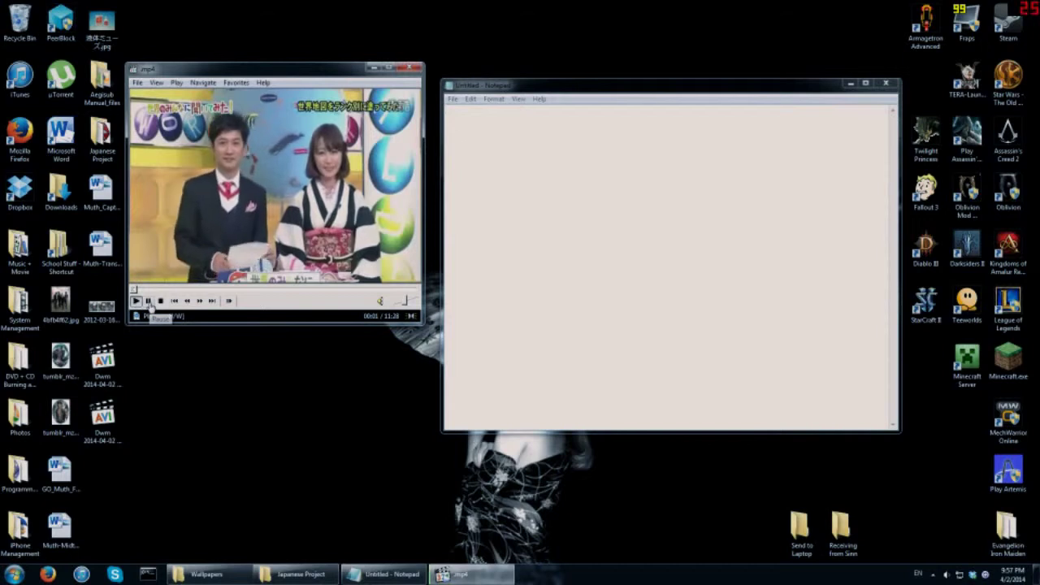
click(132, 290)
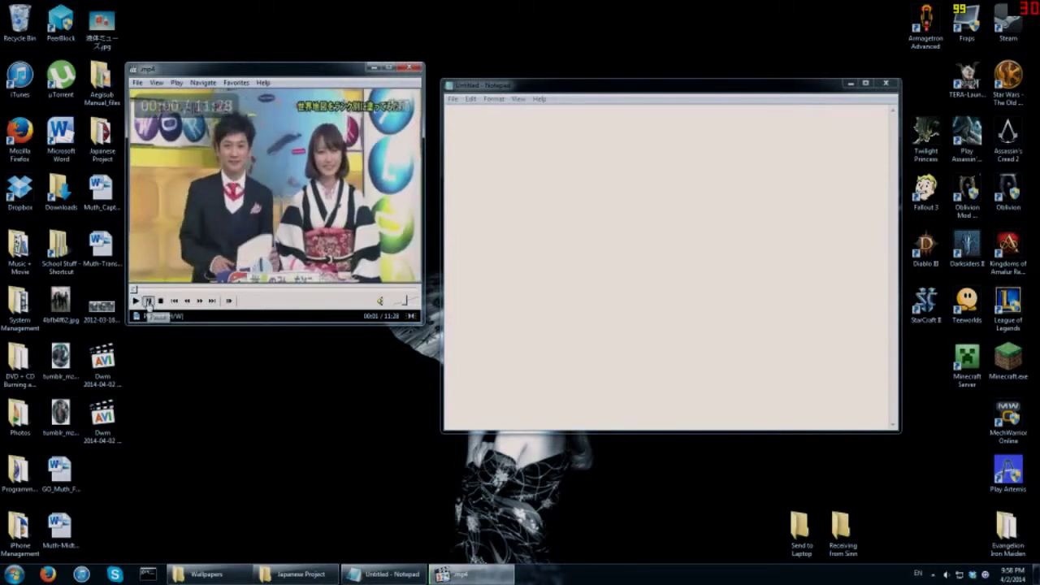
click(147, 300)
- Write "The next topic is this" as the first transcript line in Notepad and begin the second with "Just"
key(alt+Tab)
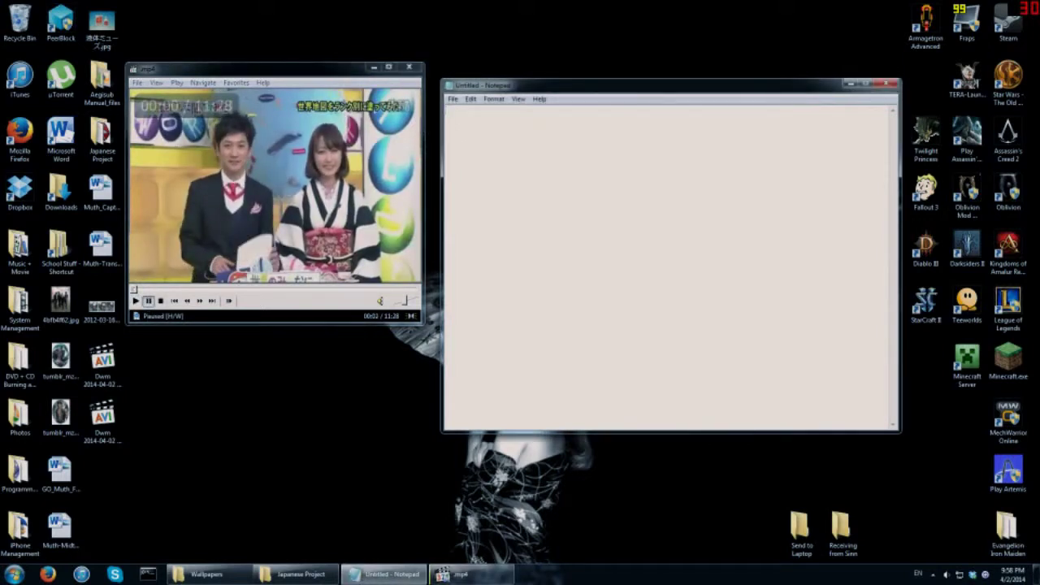
text(The next: topic is th)
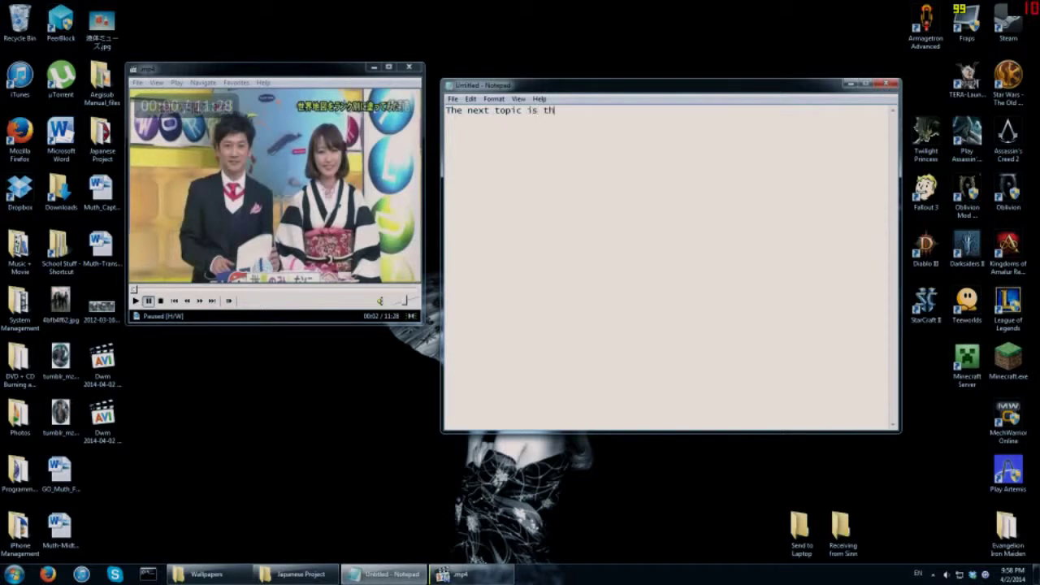
text(is:)
key(Return)
key(BackSpace)
key(BackSpace)
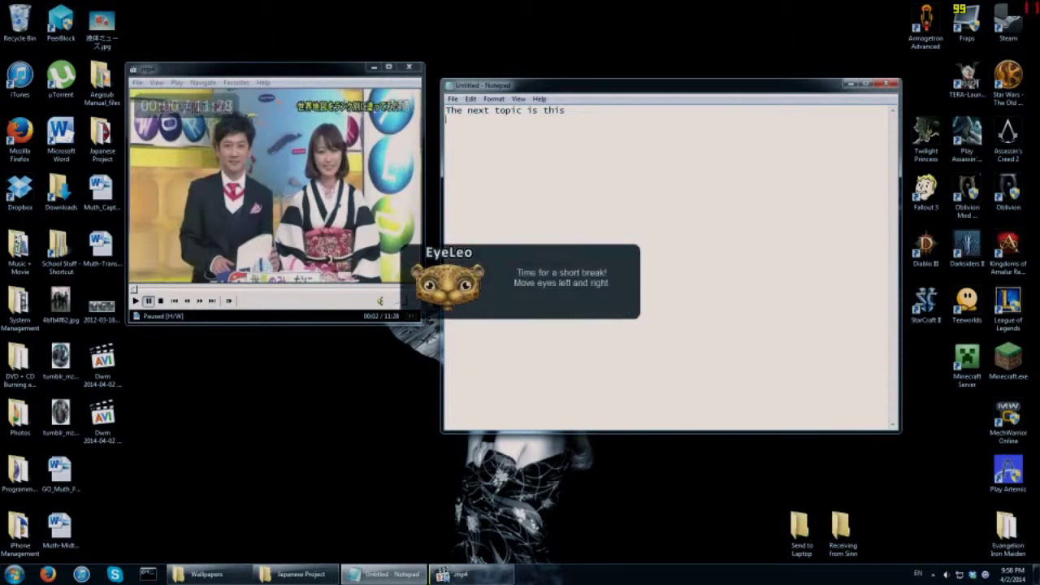
key(Return)
text(Just)
- Pause EyeLeo's monitoring so its break reminders stop interrupting
click(932, 573)
right_click(923, 520)
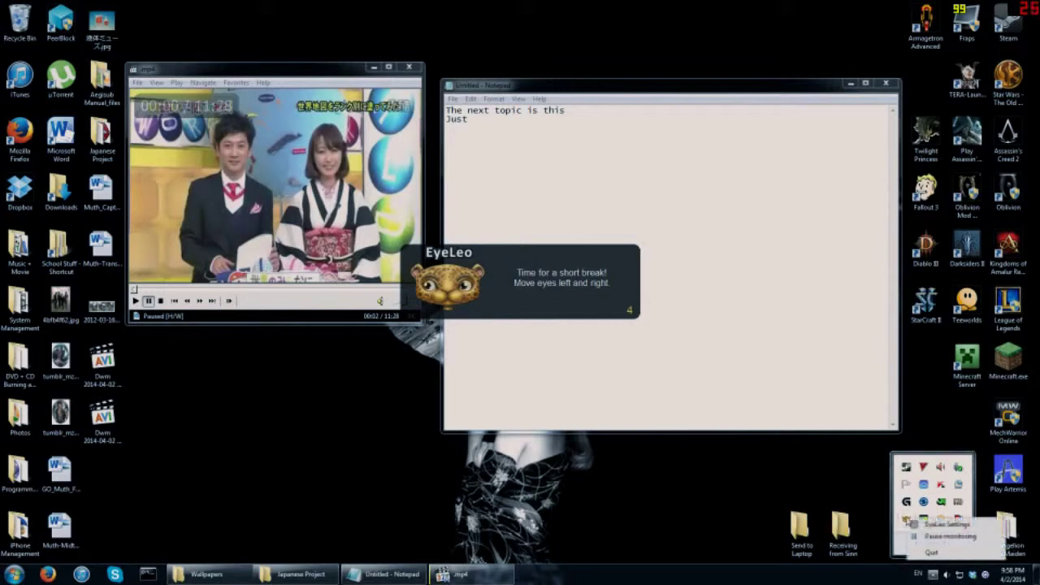
click(942, 538)
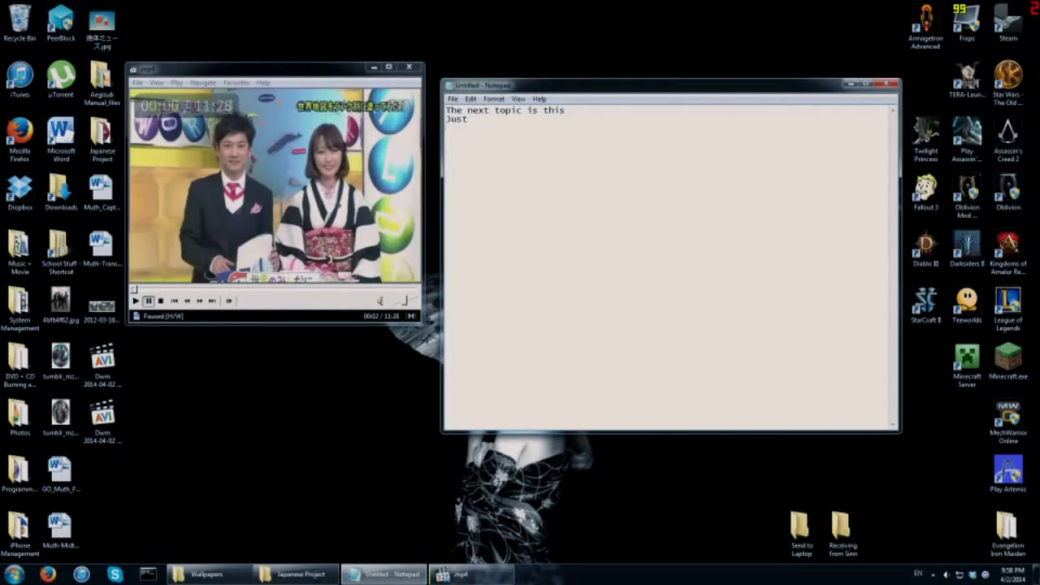
- Delete all the text in the untitled Notepad document
key(ctrl+a)
key(Down)
key(ctrl+a)
key(Down)
key(ctrl+a)
key(BackSpace)
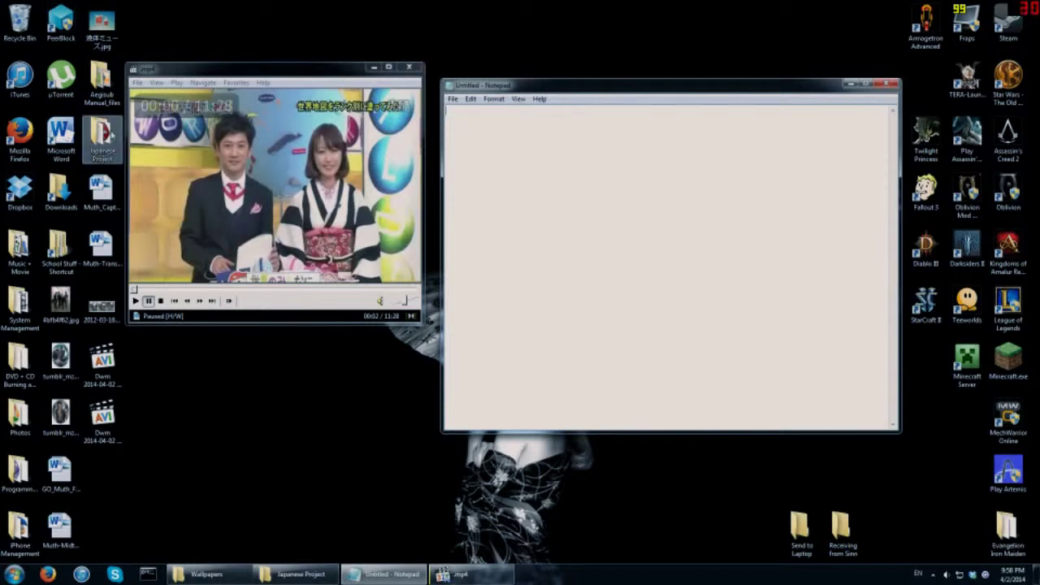
- Open the finished transcript Script.txt from the Japanese Project folder
double_click(102, 136)
double_click(221, 224)
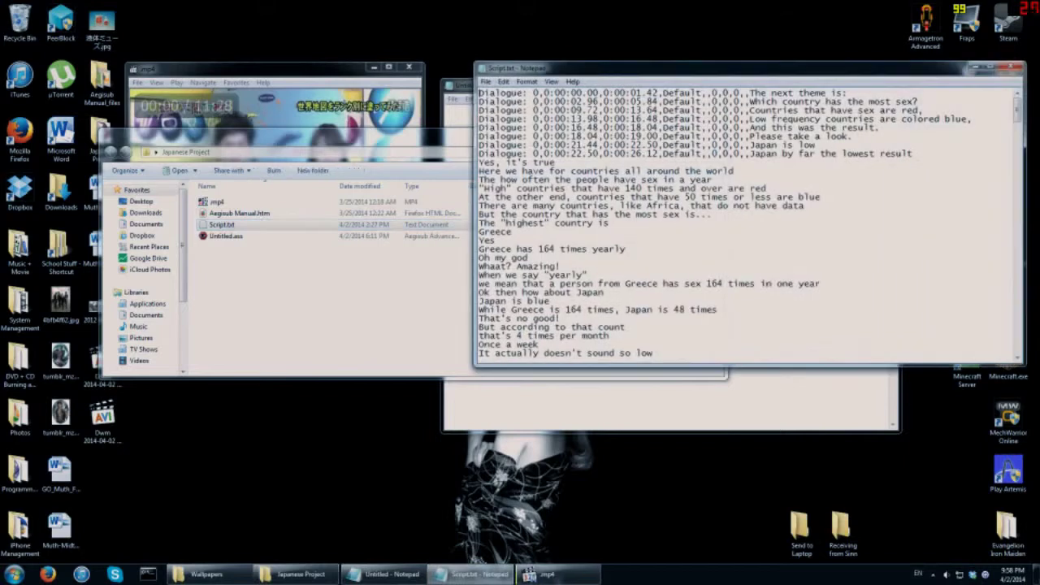
click(705, 148)
- Remove the "Dialogue:" timing prefixes from the first five lines of Script.txt, keeping only the spoken text
drag(598, 93, 478, 92)
key(BackSpace)
drag(749, 102, 479, 102)
key(BackSpace)
drag(749, 110, 479, 110)
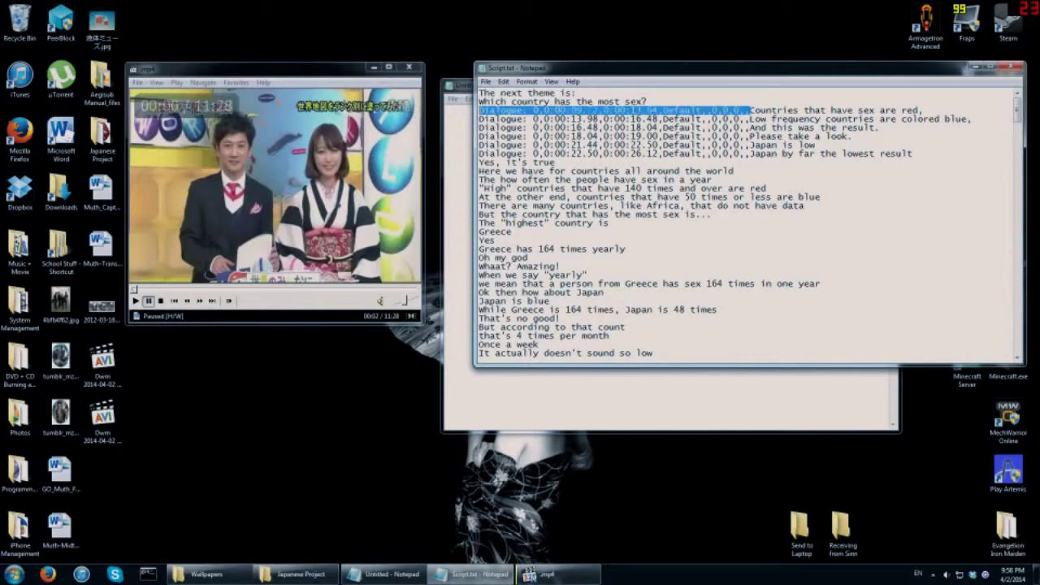
key(BackSpace)
drag(749, 118, 479, 110)
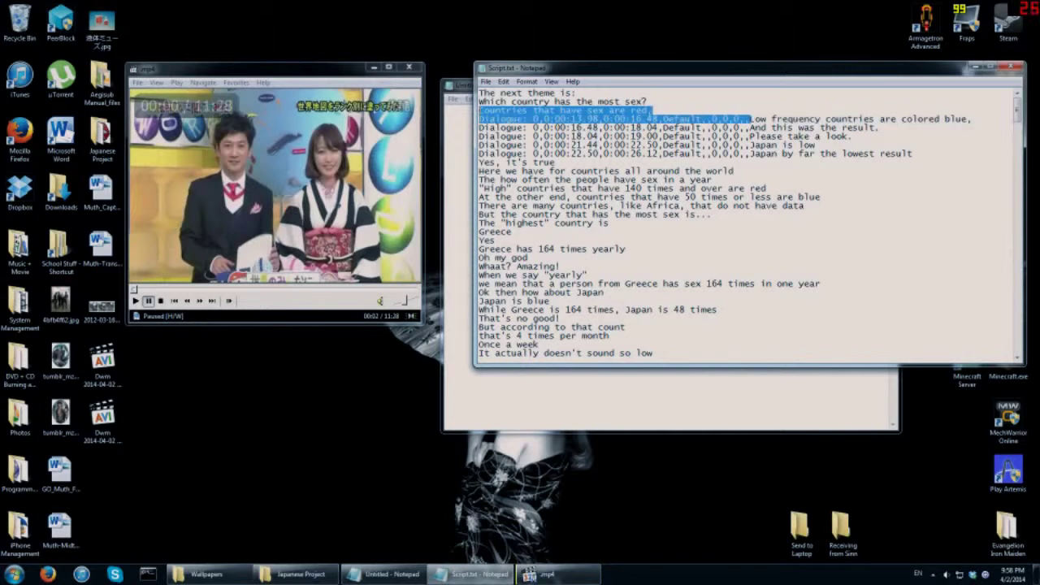
click(749, 118)
drag(749, 119, 478, 119)
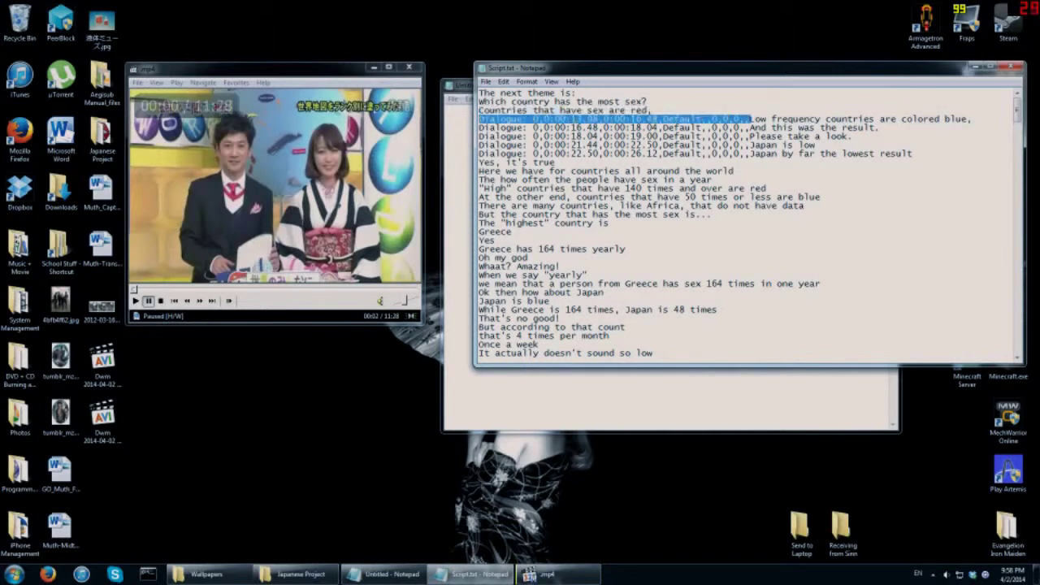
key(BackSpace)
drag(749, 127, 792, 136)
key(BackSpace)
- Play the next few seconds of the video and pause at the title board with the question
click(749, 135)
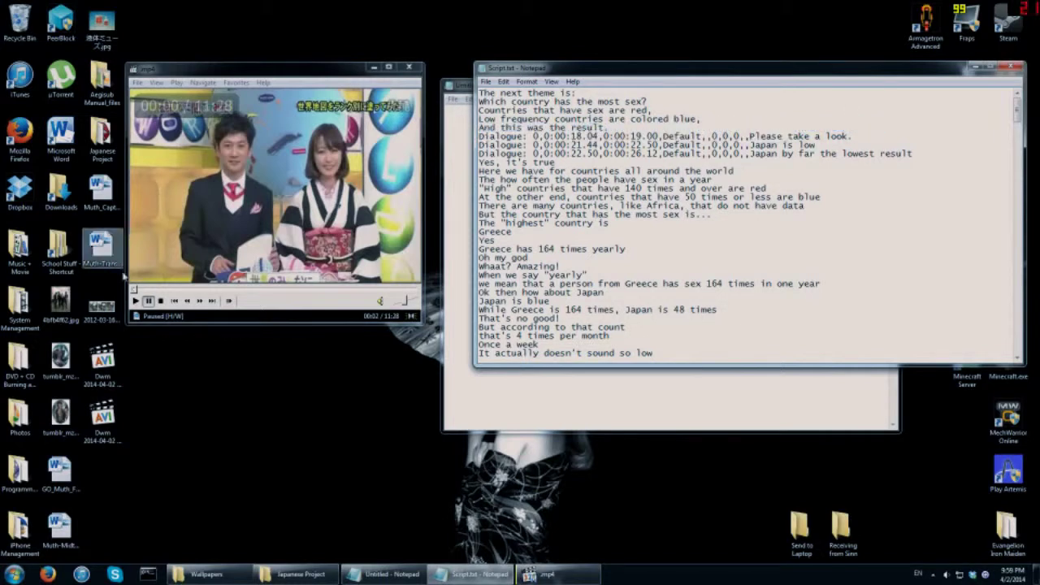
click(135, 301)
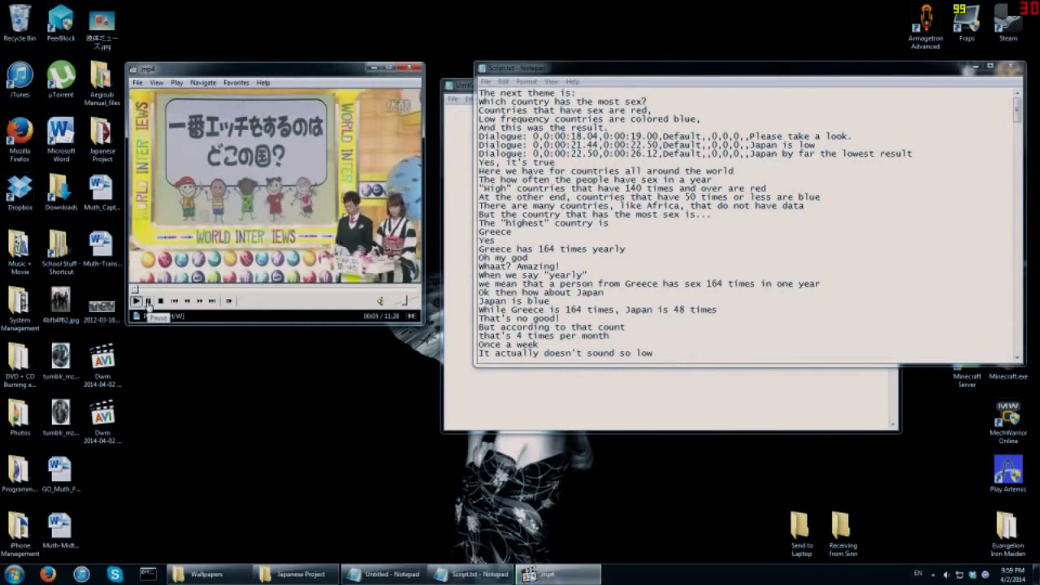
click(149, 301)
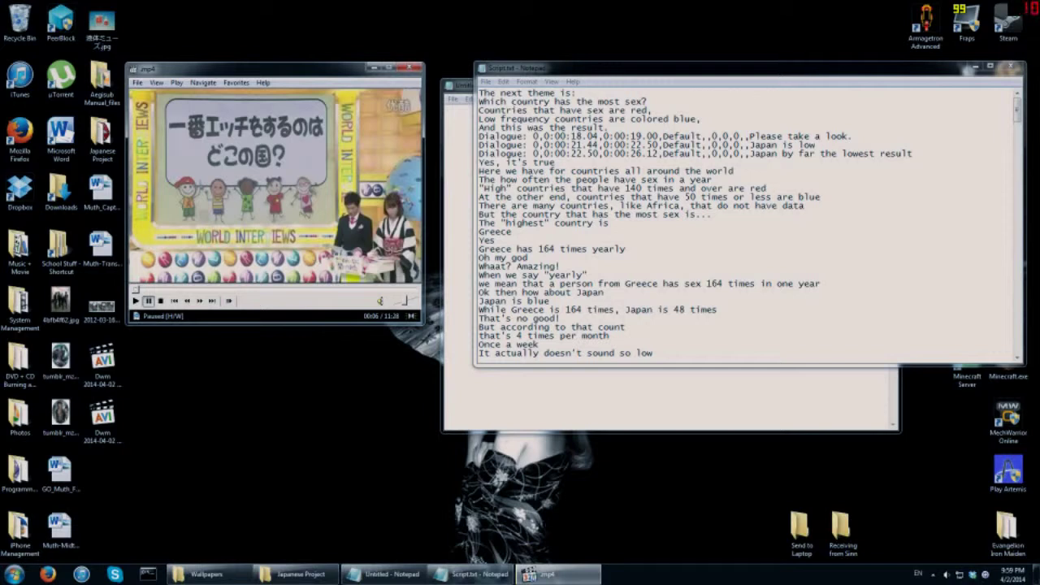
- Remove the timing prefixes from the "Please take a look.", "Japan is low" and "Japan by far the lowest result" lines
click(749, 135)
drag(749, 136, 478, 136)
key(BackSpace)
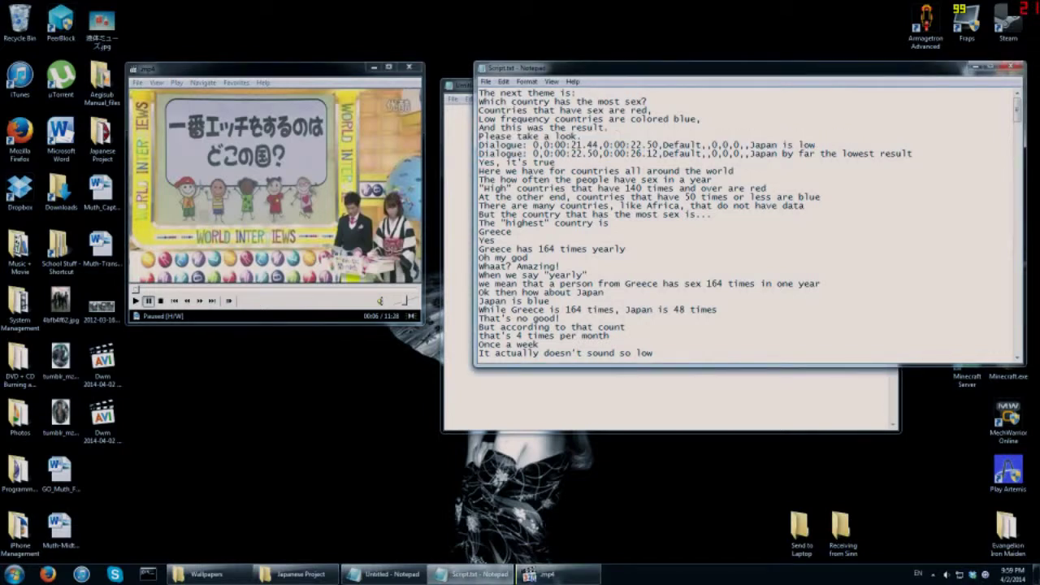
drag(748, 144, 478, 145)
key(BackSpace)
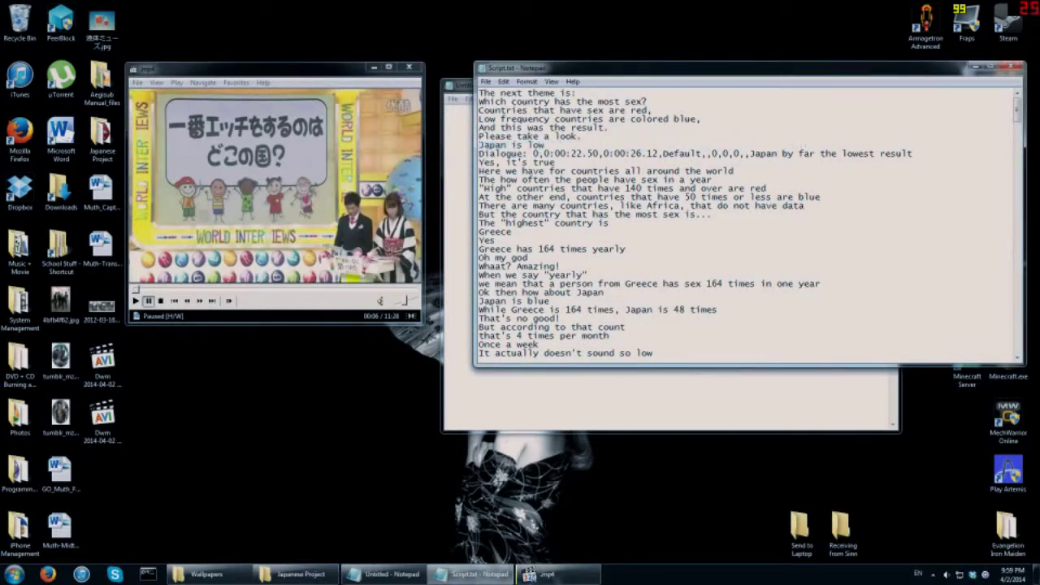
drag(749, 152, 477, 153)
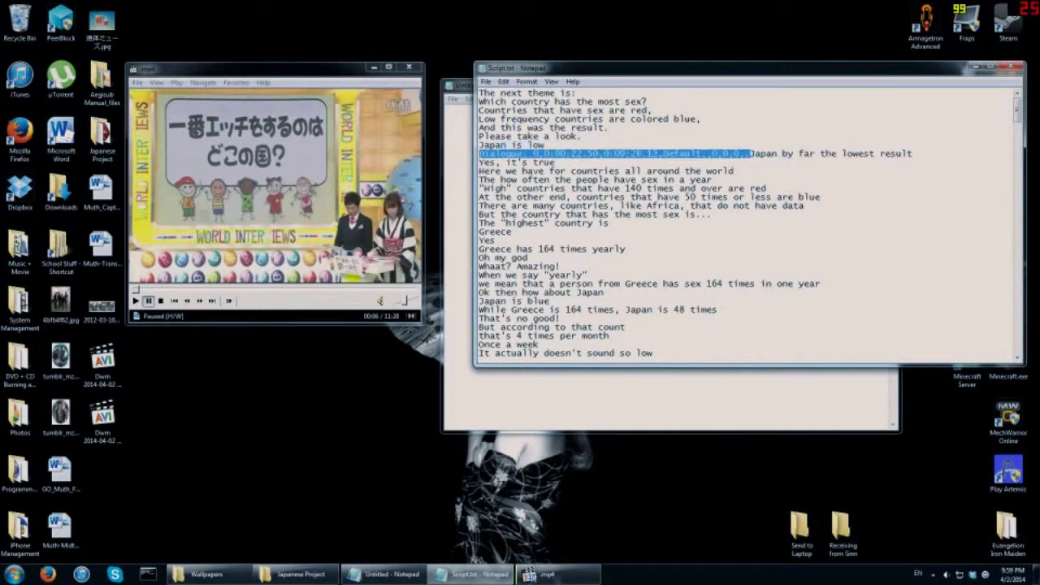
key(BackSpace)
- Look through the remaining translated dialogue lines in Script.txt
scroll(750, 223, down, 6)
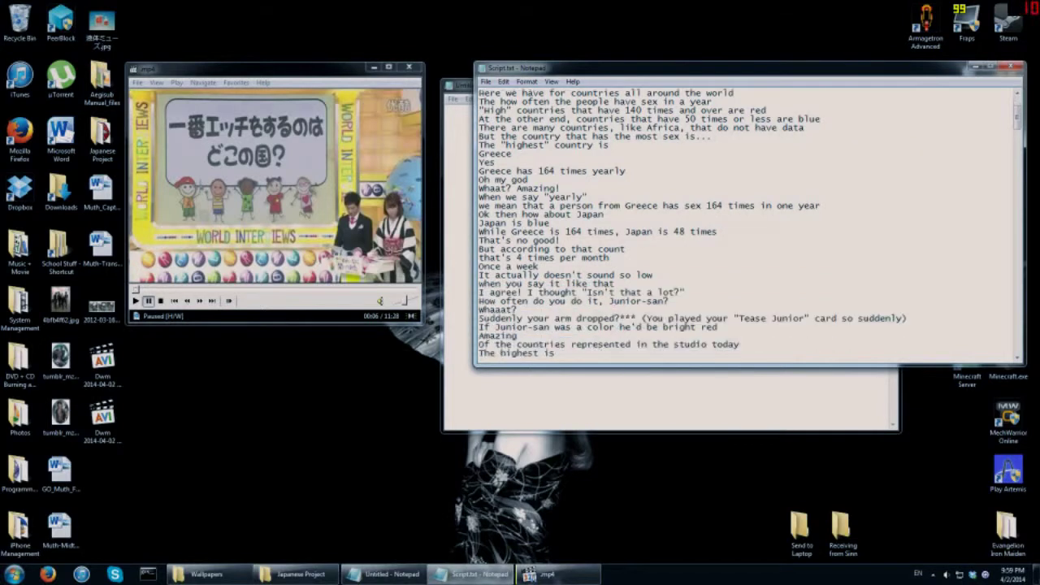
scroll(750, 222, down, 12)
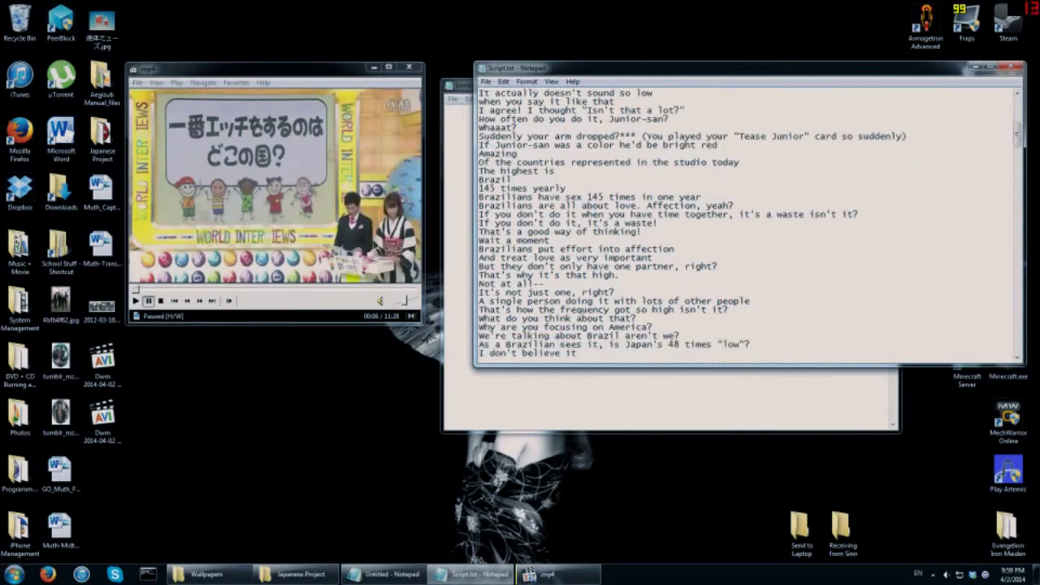
scroll(750, 222, down, 5)
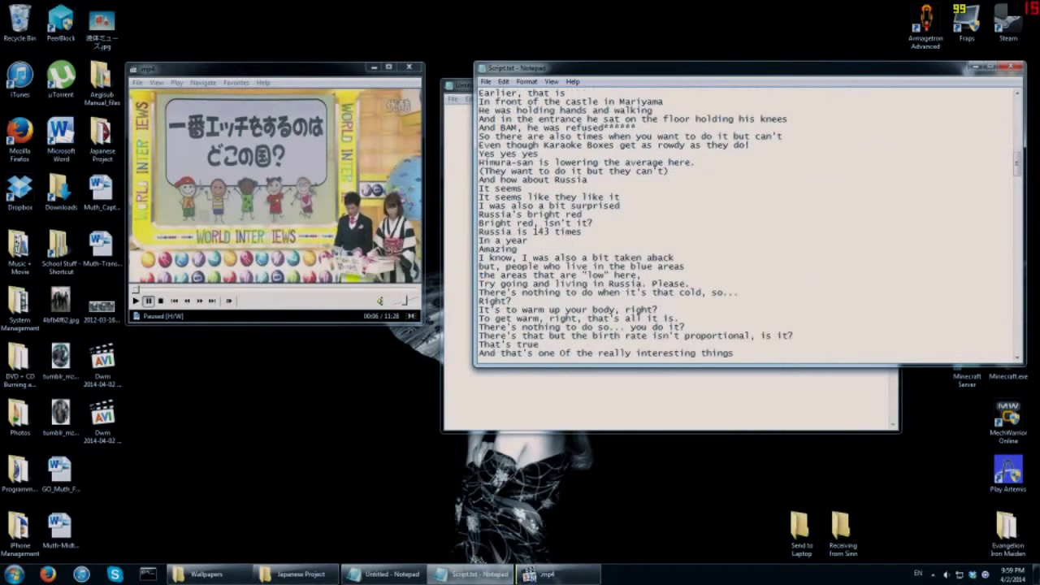
- Look through the rest of Script.txt, return to its start, and highlight the "At the other end, countries that have 50 times or less are blue" line
scroll(750, 222, down, 8)
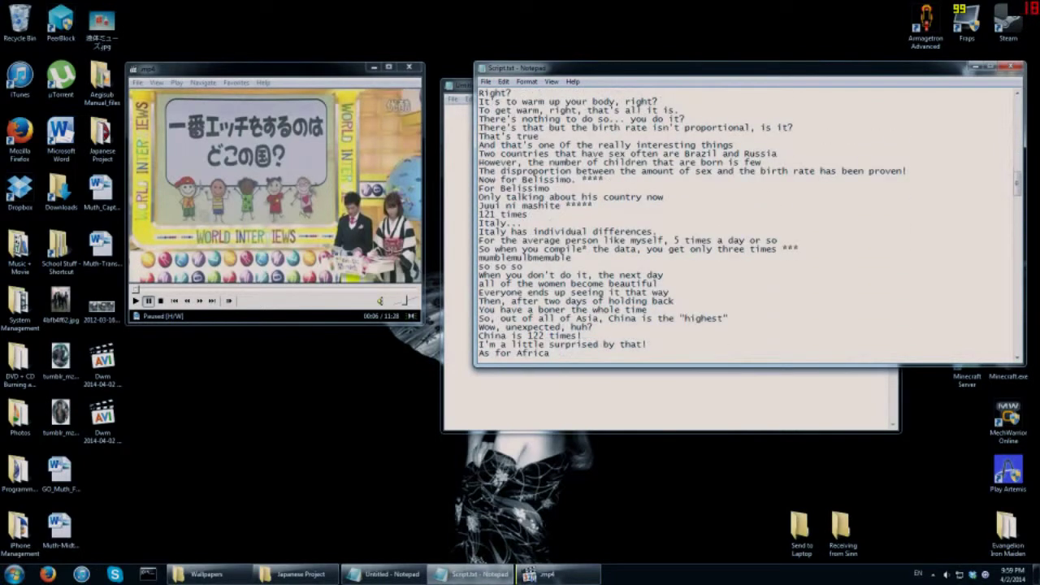
drag(1016, 185, 1010, 254)
drag(1015, 218, 1015, 94)
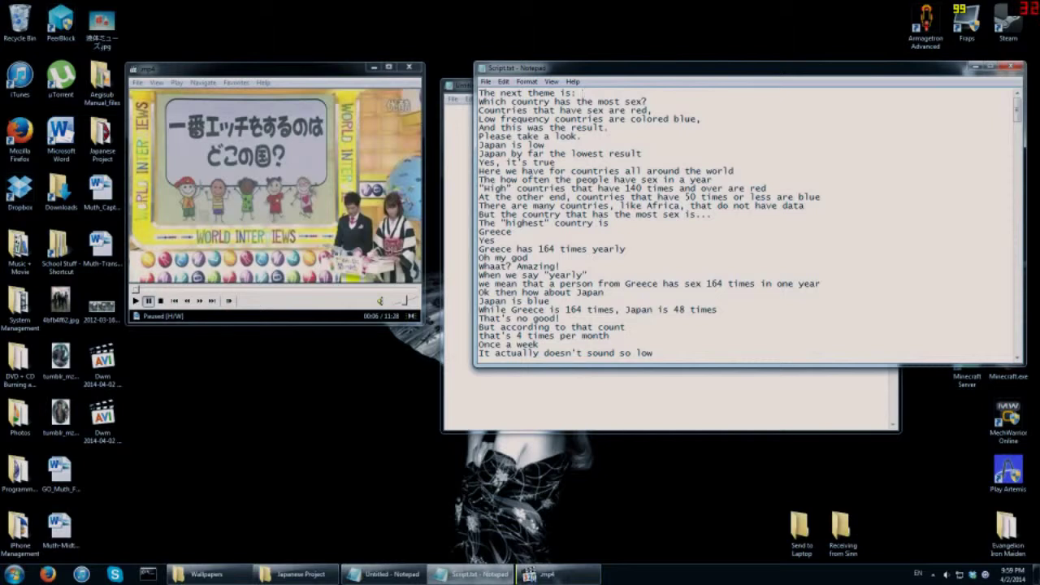
drag(581, 196, 821, 197)
drag(479, 197, 820, 197)
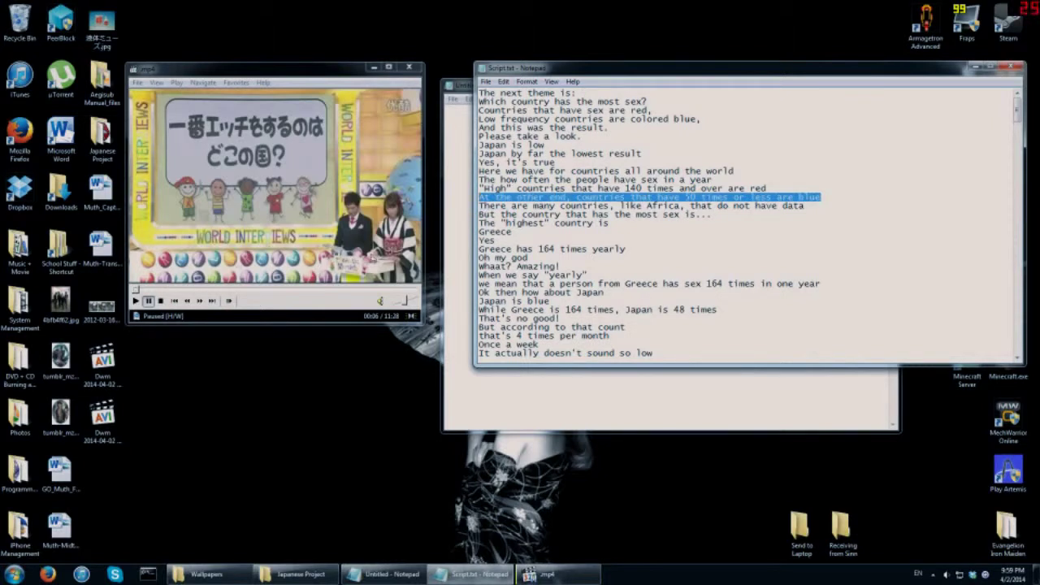
- Close the empty Untitled Notepad window and the video player, leaving Script.txt open near the middle of the desktop
click(459, 85)
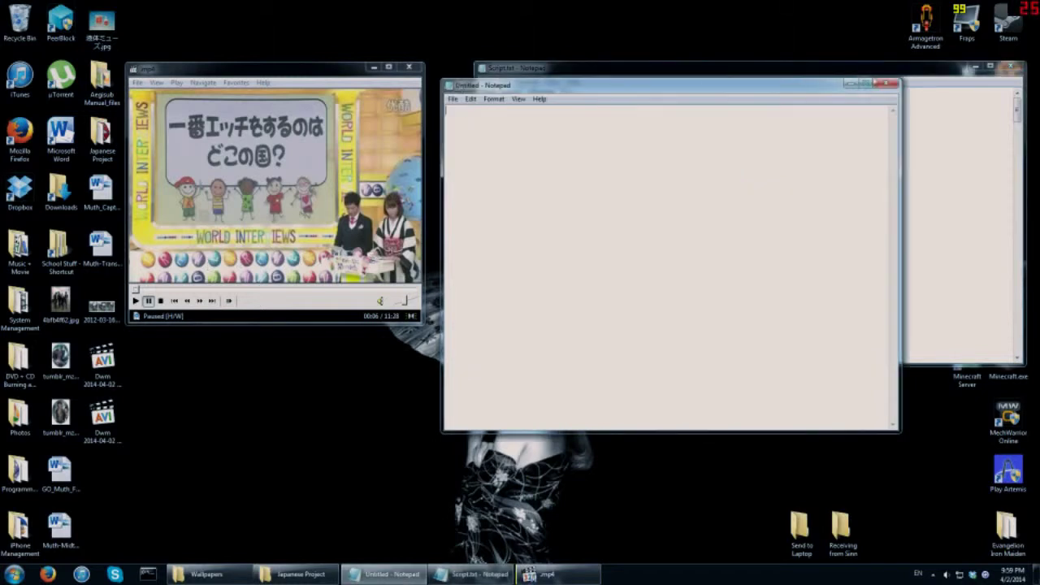
click(886, 83)
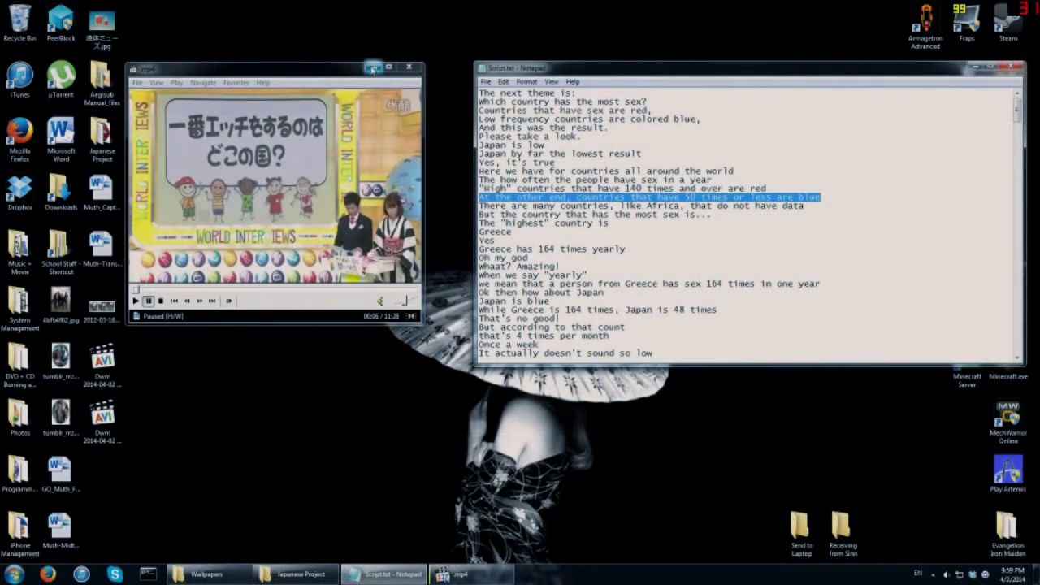
click(415, 73)
drag(506, 70, 419, 59)
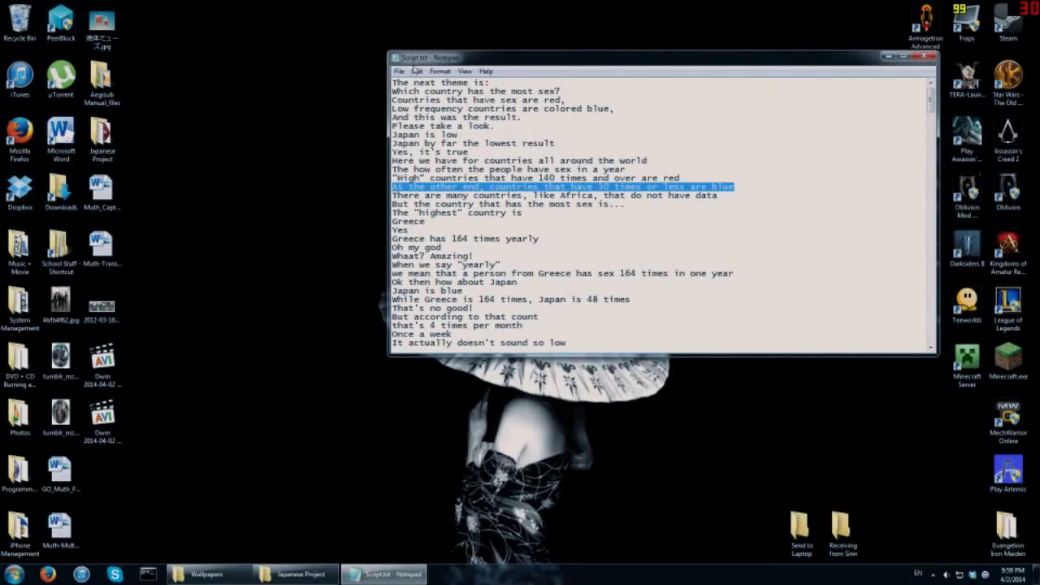
- Check the file type offered for saving Script.txt, Text Documents (*.txt), and cancel without saving
click(418, 71)
click(416, 118)
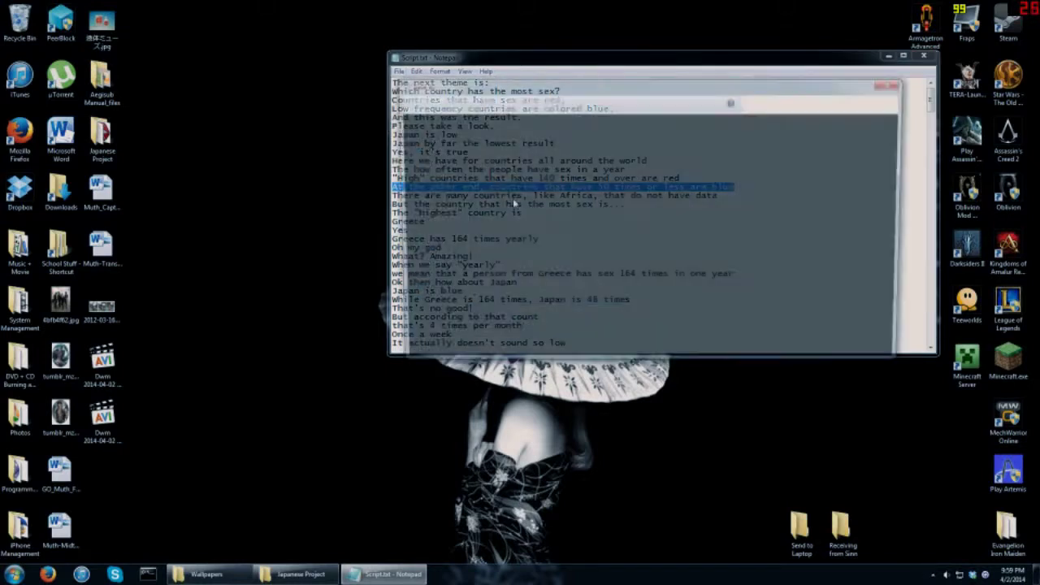
click(503, 326)
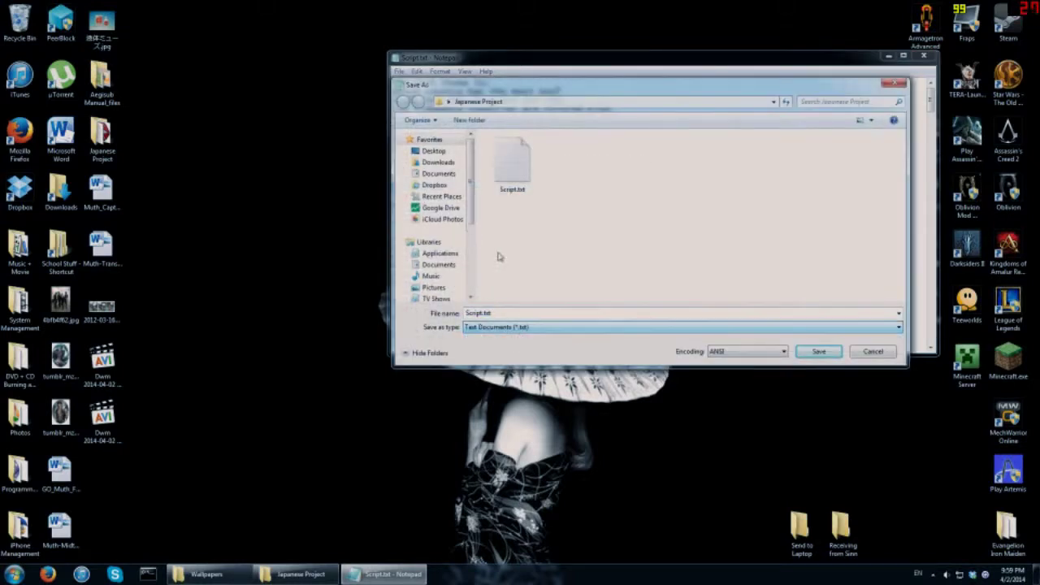
click(869, 351)
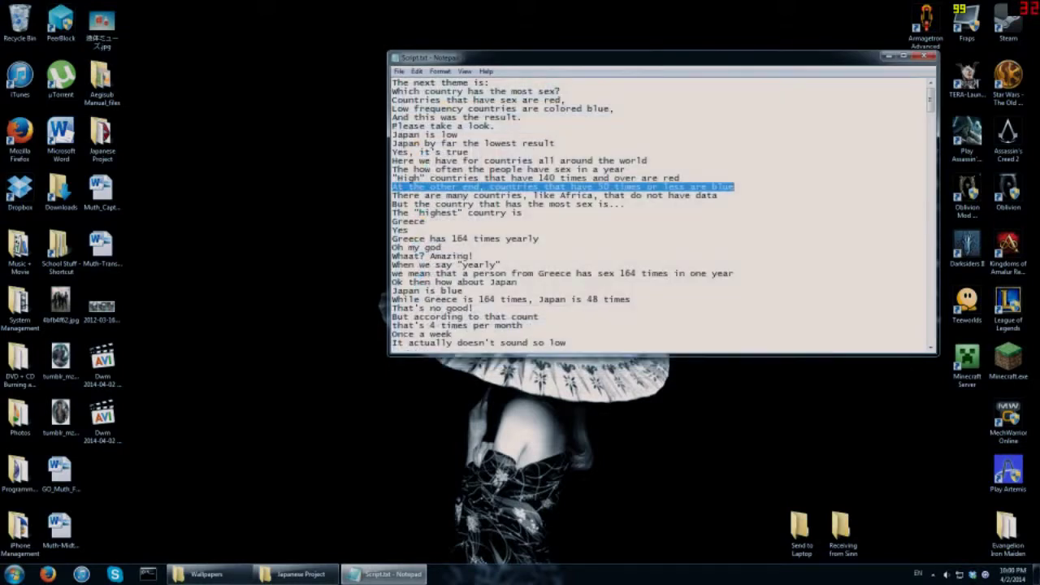
- Launch Aegisub and place its window in front of the script
key(super)
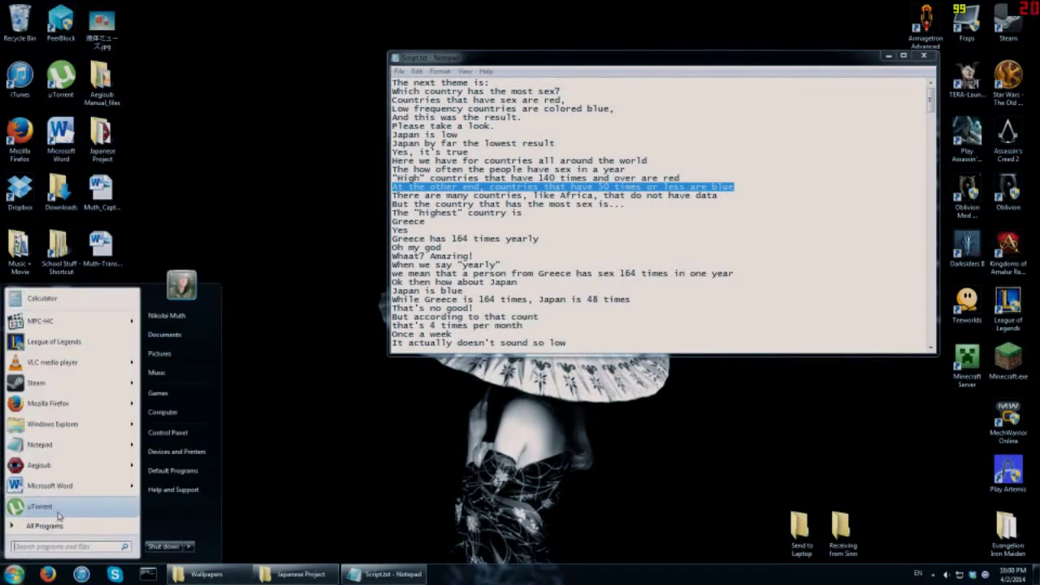
key(super)
double_click(79, 469)
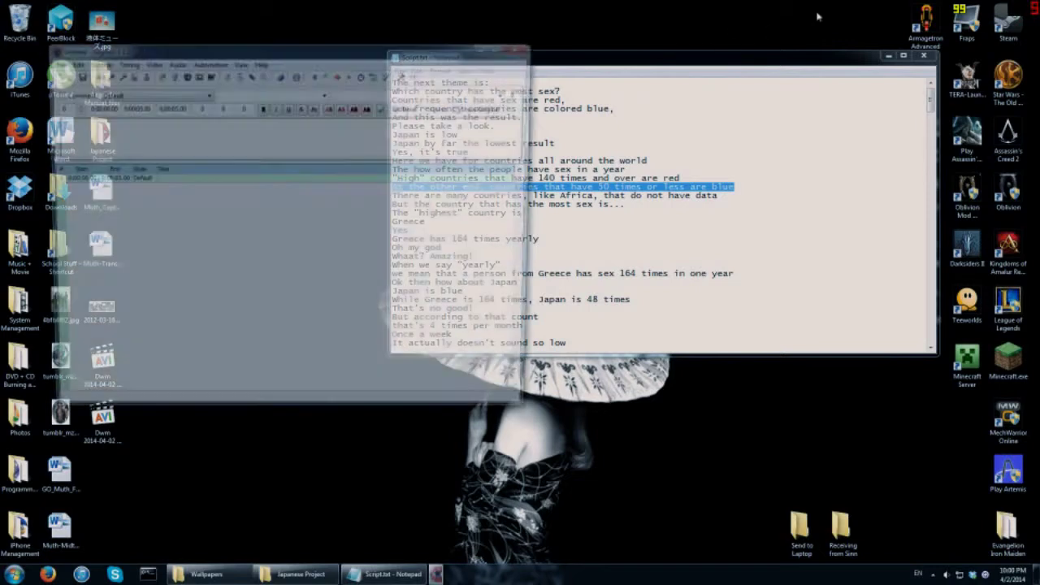
drag(397, 53, 612, 52)
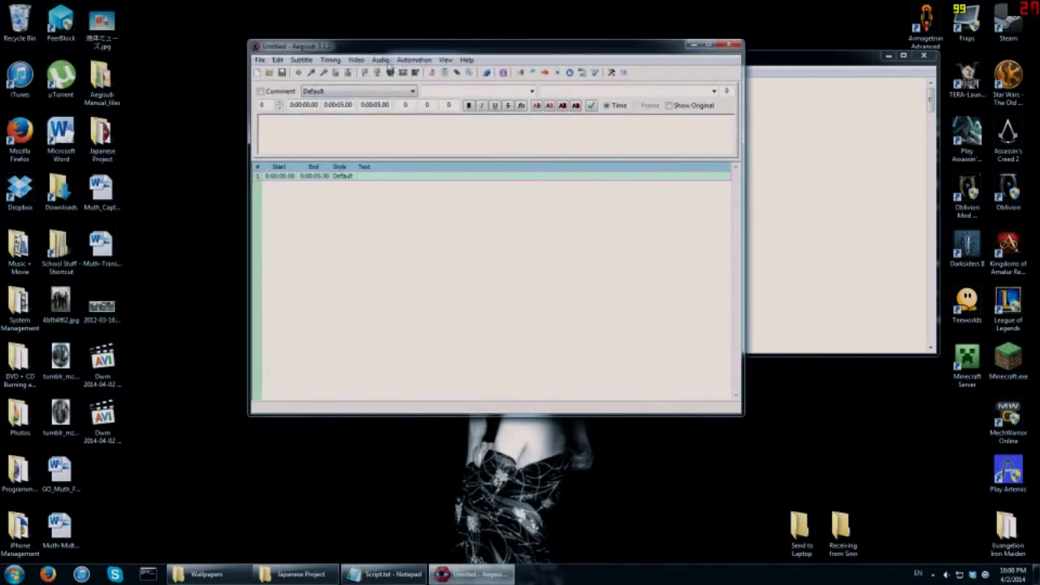
- Open Script.txt from the Japanese Project folder as subtitles in Aegisub, bringing up the text import options
click(260, 61)
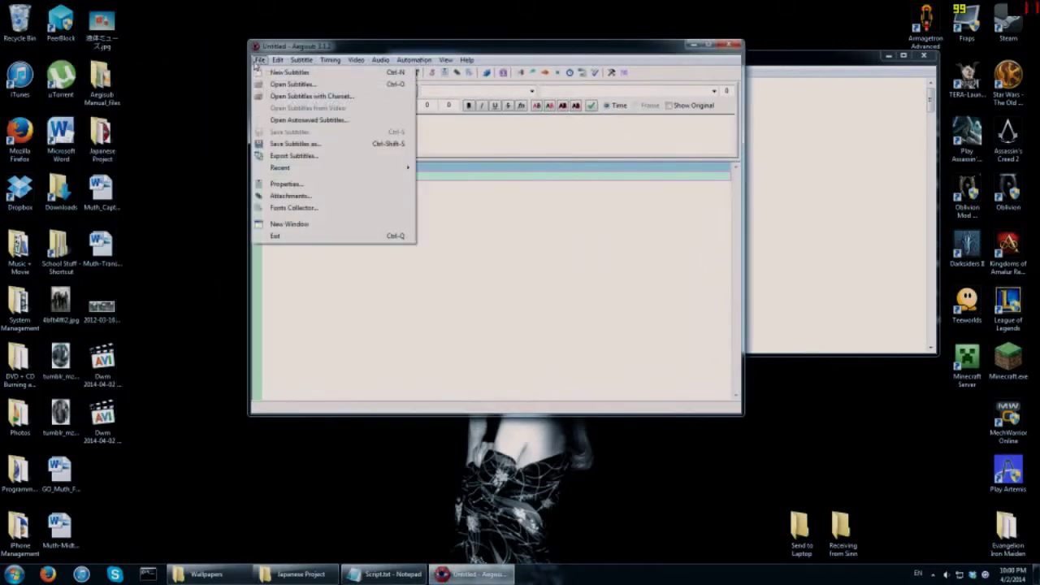
click(287, 88)
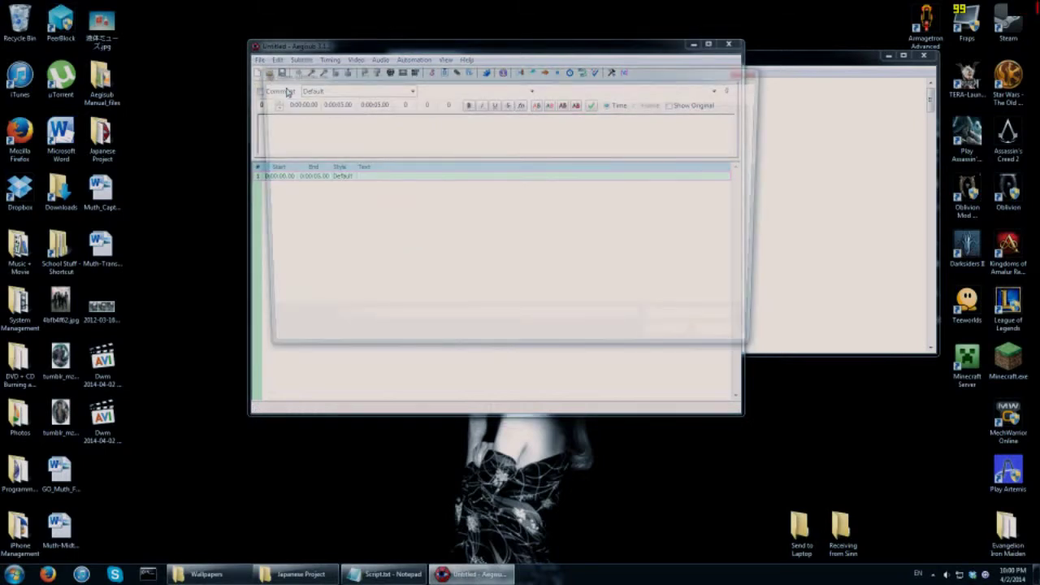
drag(383, 80, 453, 98)
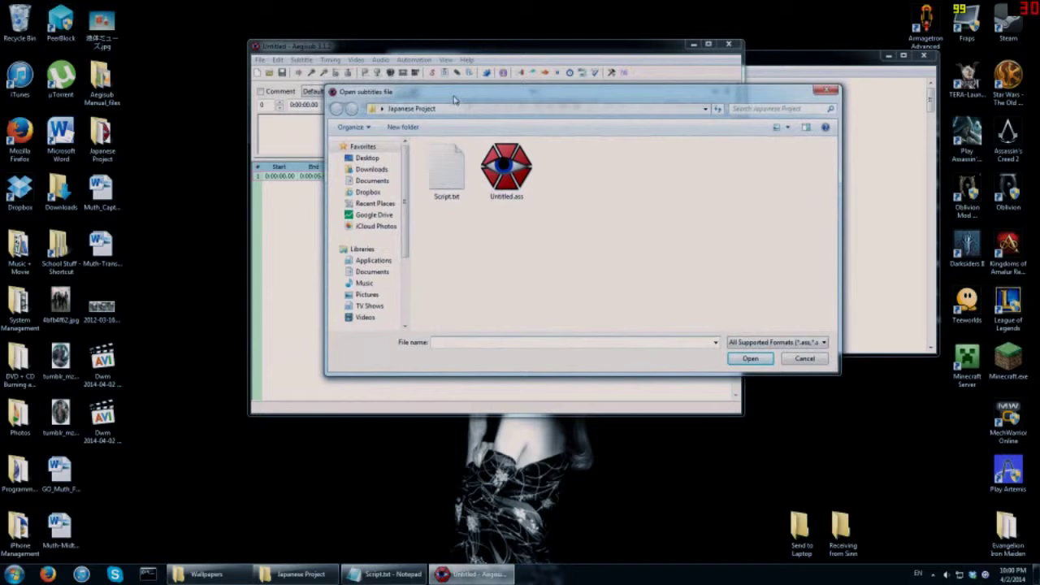
click(460, 176)
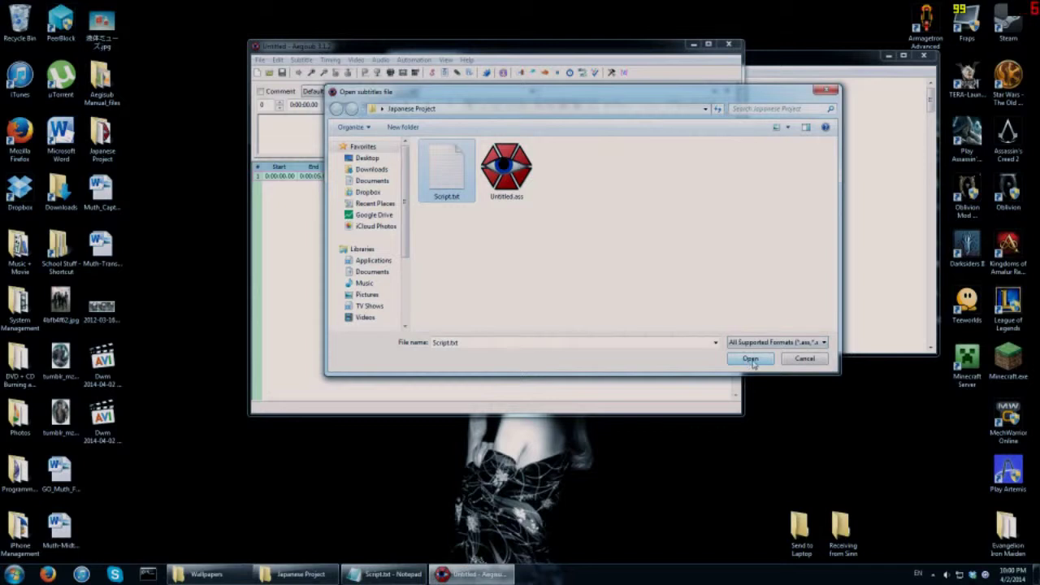
click(751, 360)
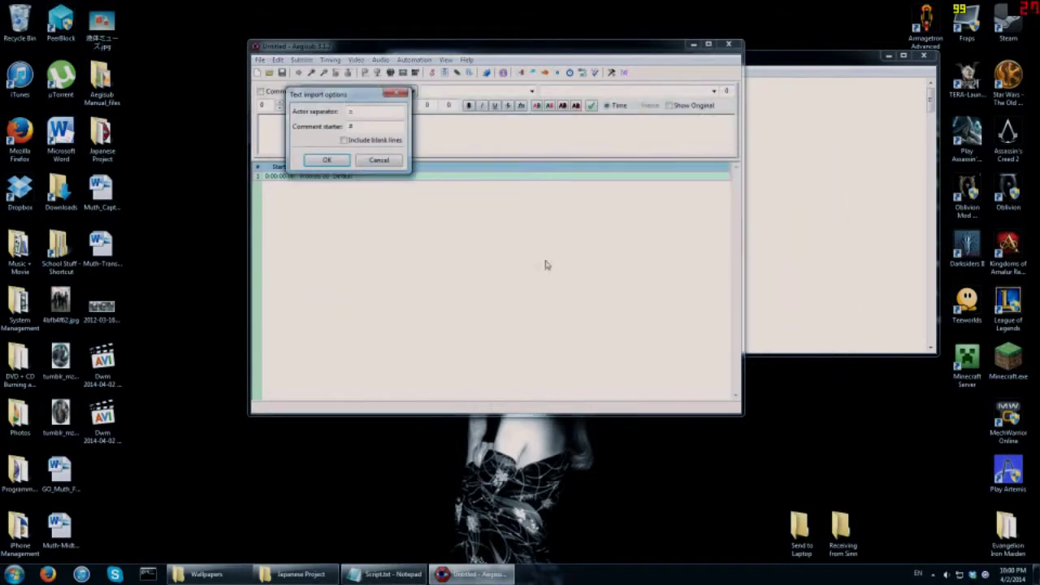
drag(329, 96, 463, 202)
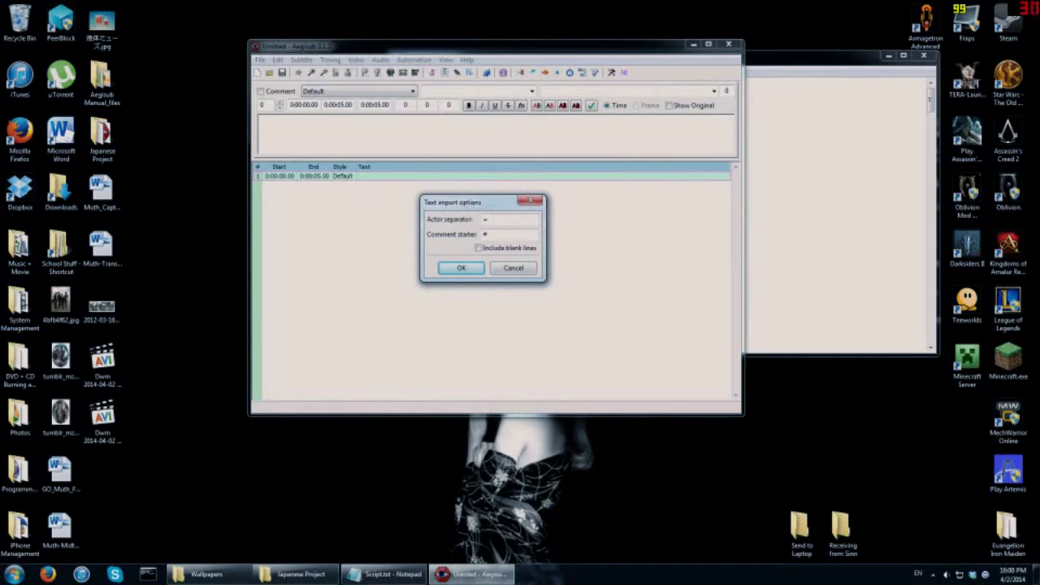
- Switch to Notepad, start a new blank document, and save the changes to Script.txt
click(813, 162)
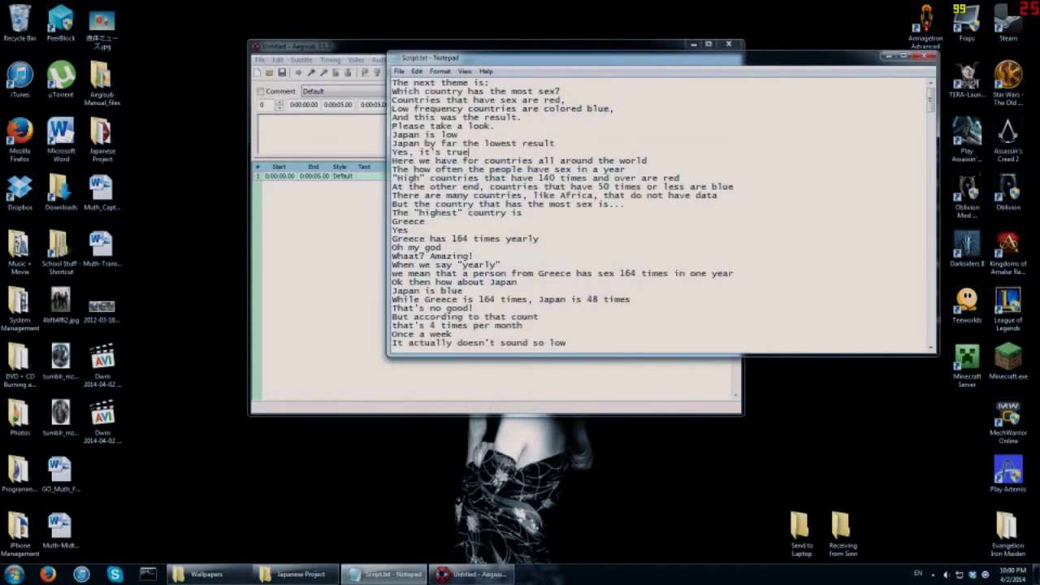
click(399, 72)
click(412, 84)
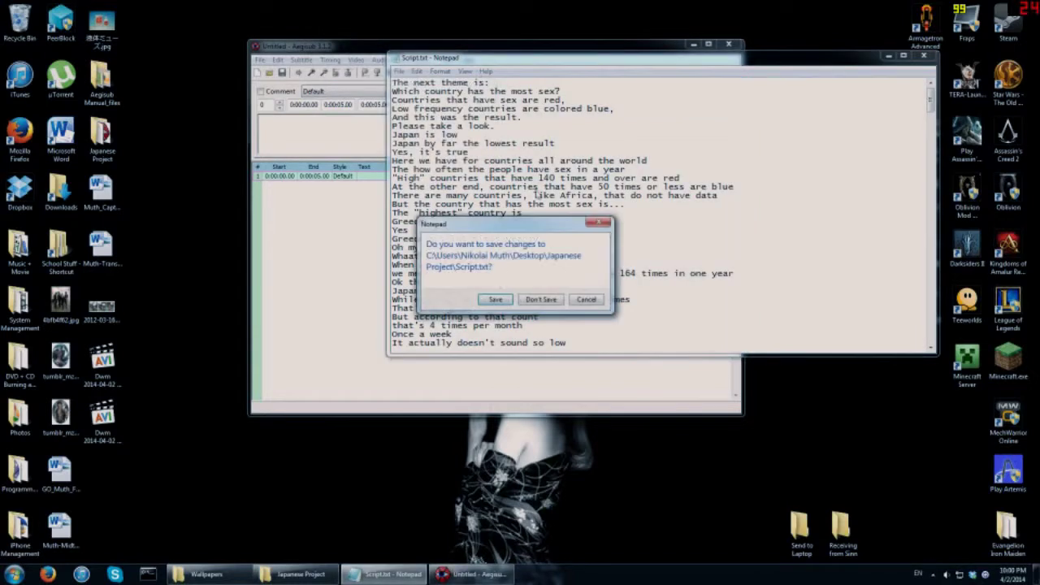
click(509, 305)
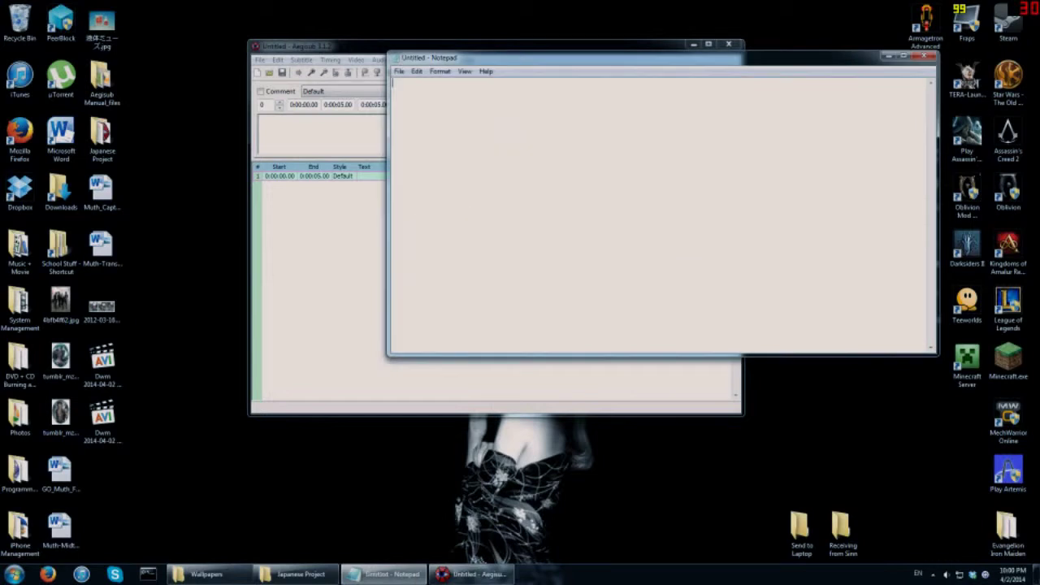
- Write two sample dialogue lines in the blank Notepad document, each a speaker name and colon followed by "Hey" and "Yo"
drag(504, 60, 591, 94)
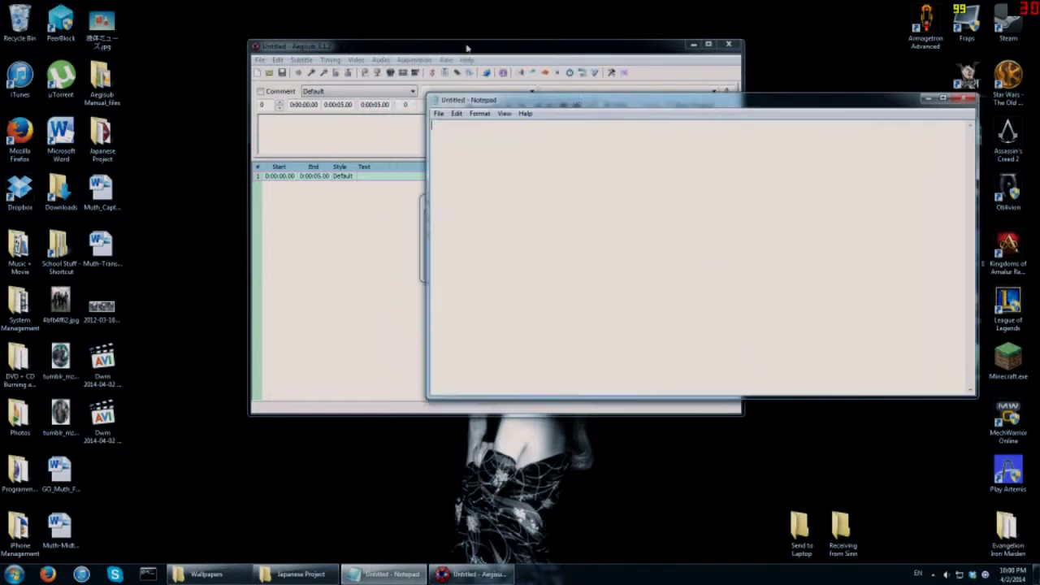
click(465, 47)
key(alt+Tab)
key(Return)
text(Wendy: Yo)
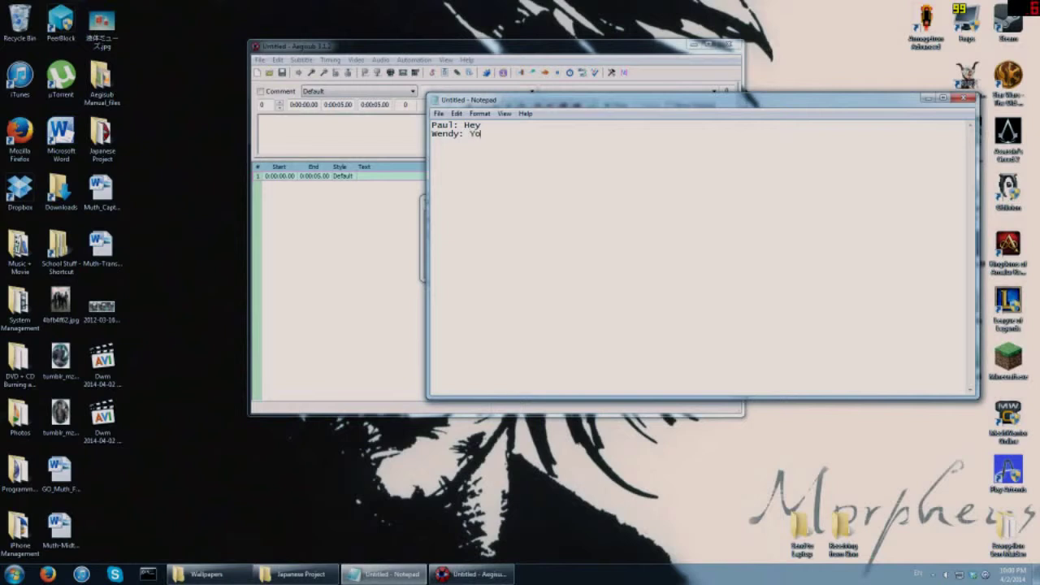
- Set the actor separator in Aegisub's text import options to a colon, matching the sample dialogue in Notepad
drag(491, 104, 571, 124)
double_click(477, 164)
click(362, 182)
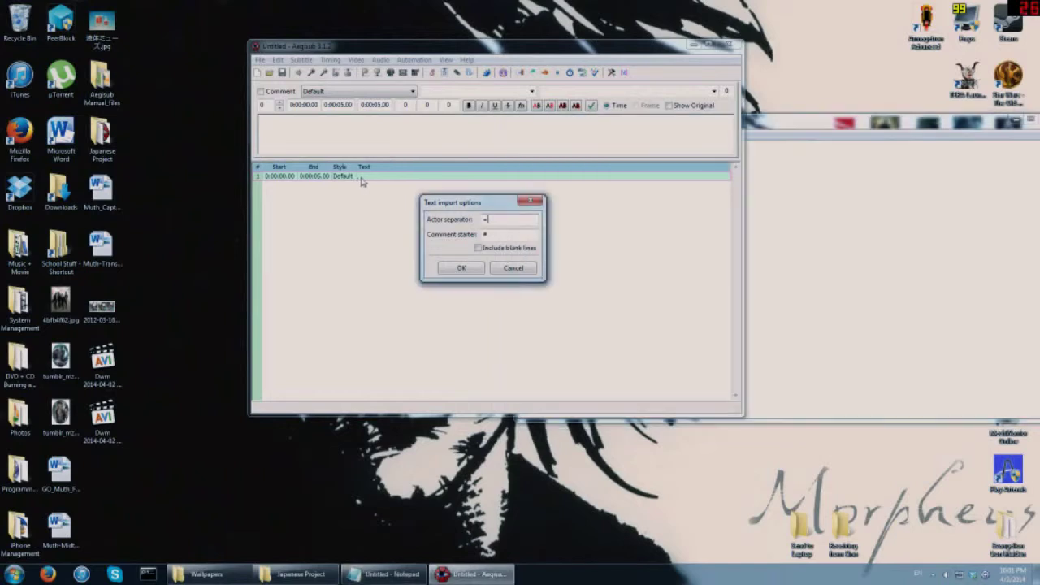
click(812, 243)
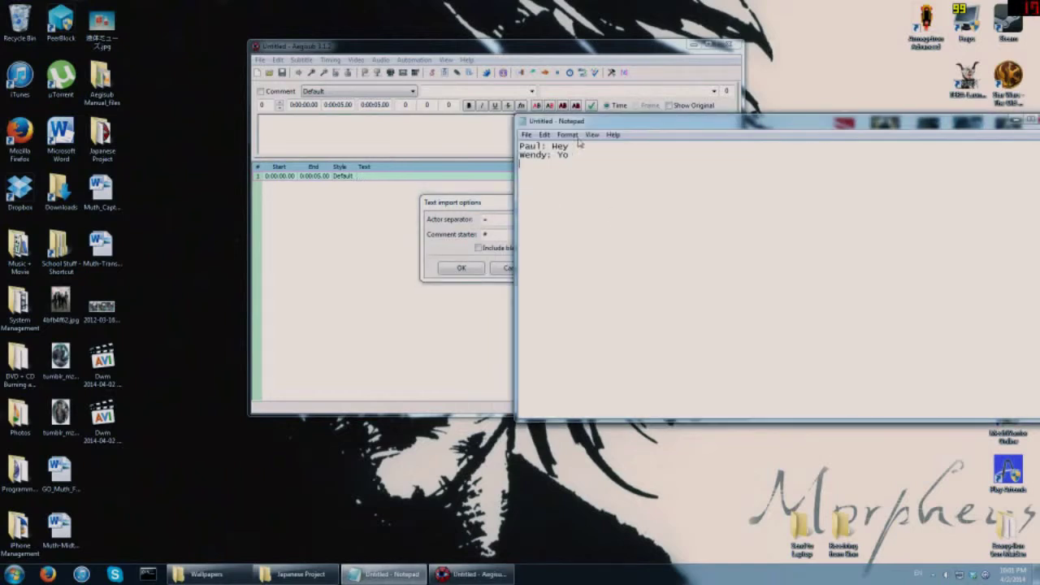
drag(617, 126, 655, 120)
key(alt+Tab)
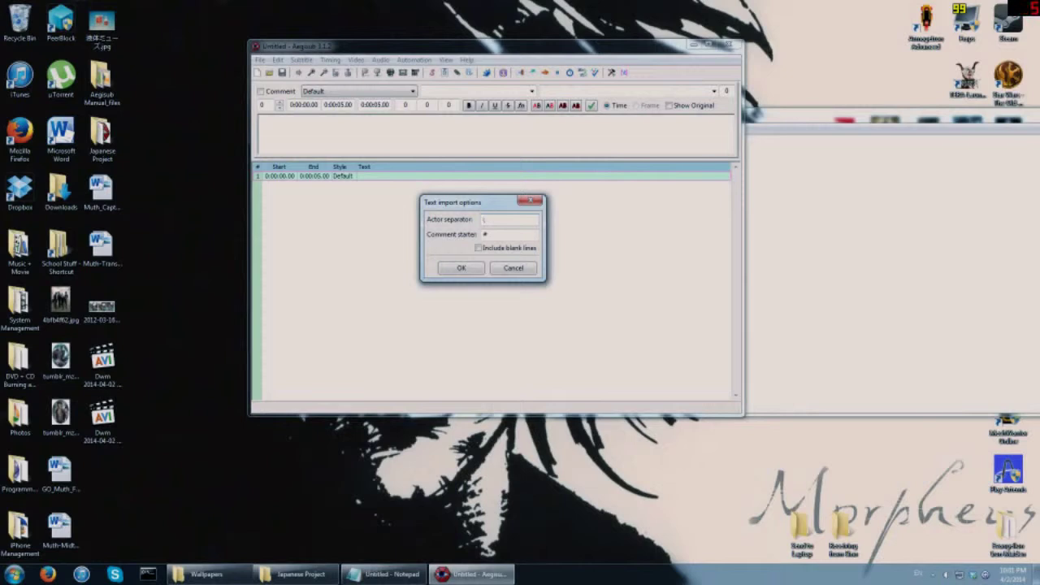
- Switch back to Notepad and cut all of the sample dialogue text from the document
key(alt+Tab)
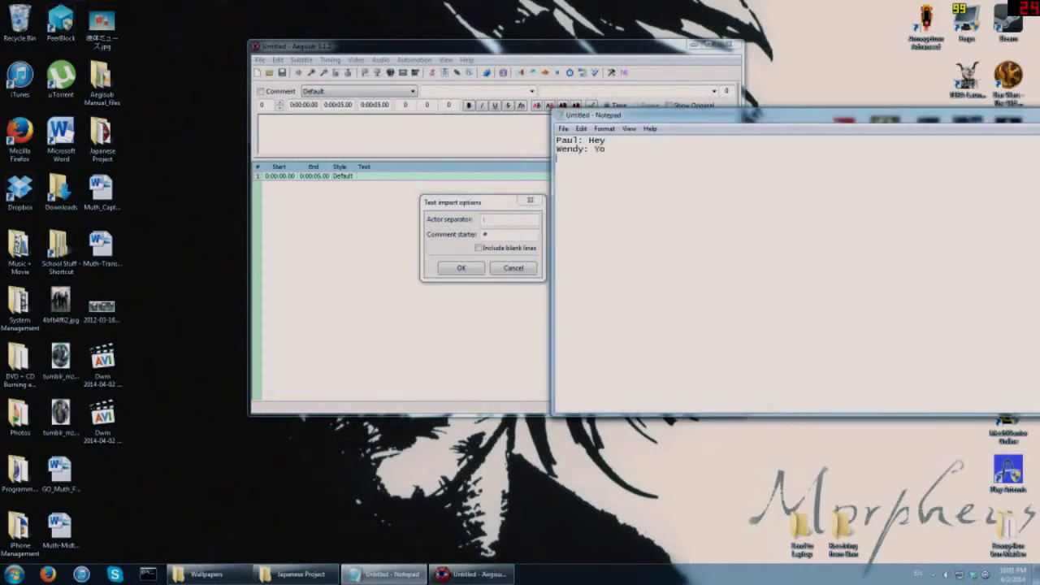
double_click(598, 140)
key(ctrl+a)
key(ctrl+x)
- Set the actor separator in Aegisub's text import options to "%", and close the blank Notepad document without saving
click(505, 225)
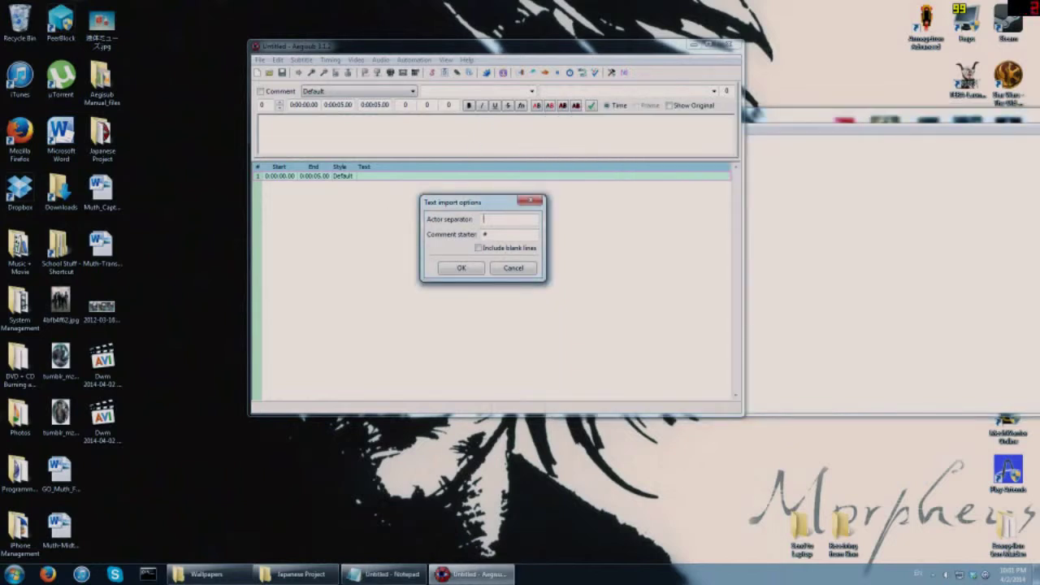
text(%)
drag(955, 126, 529, 165)
click(853, 152)
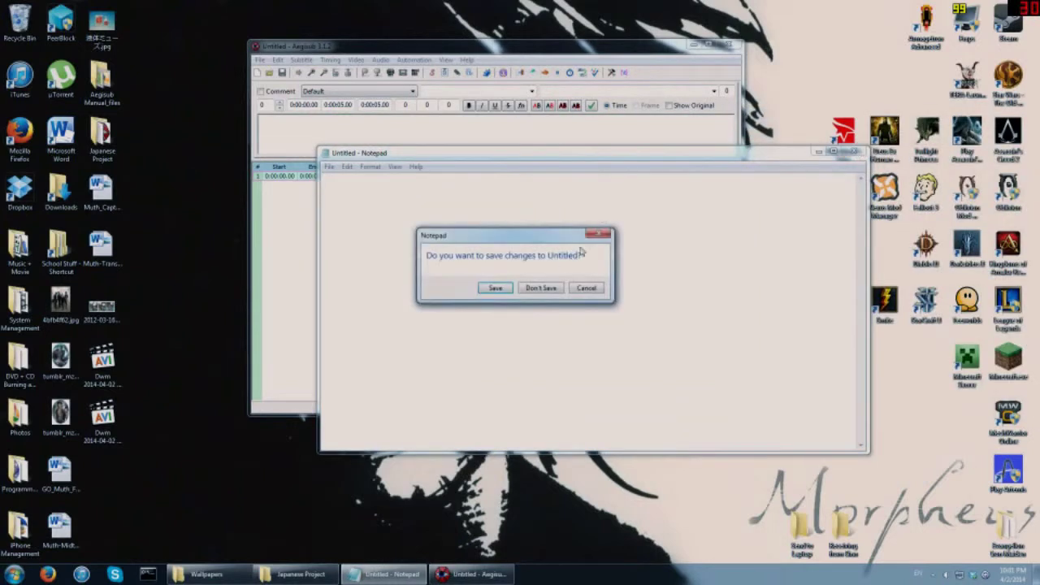
click(551, 291)
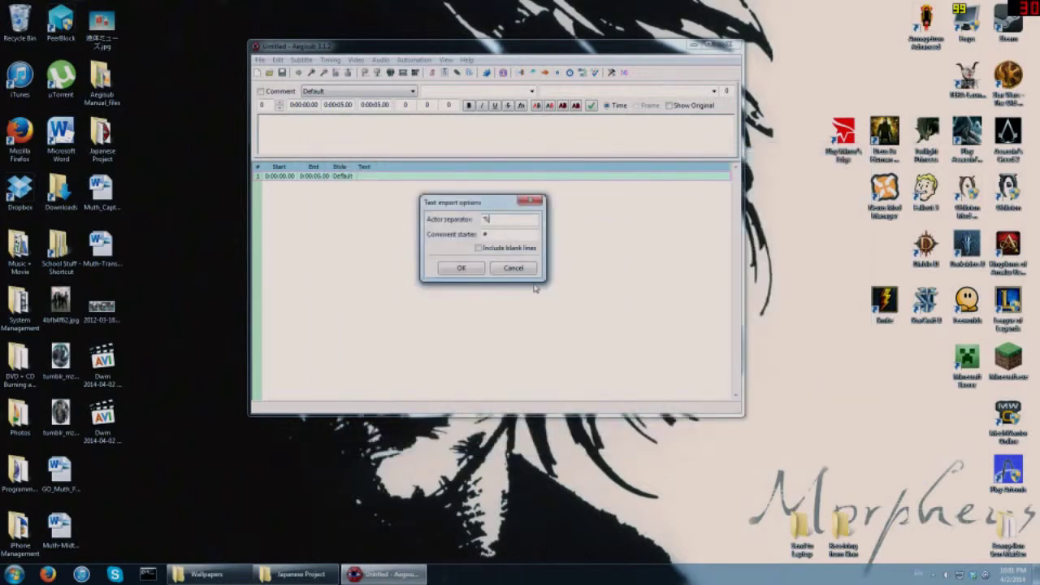
- Import the script with the chosen text options and go through the first subtitle lines, ending on "Low frequency countries are colored blue,"
click(461, 268)
drag(417, 49, 391, 47)
click(355, 183)
click(355, 174)
click(356, 184)
click(353, 202)
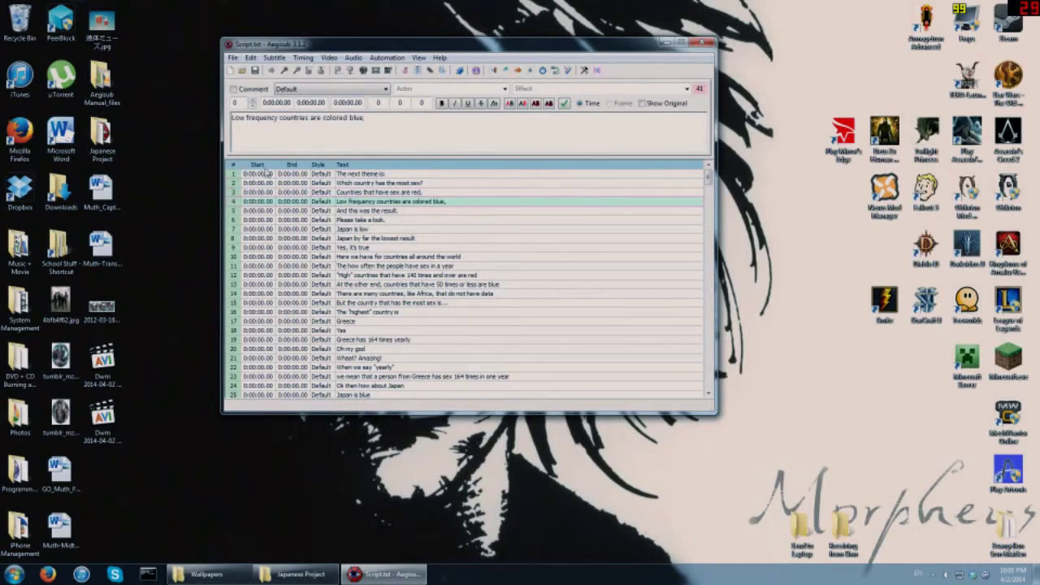
- Load the .mp4 video from the Japanese Project folder into the subtitle project
click(329, 58)
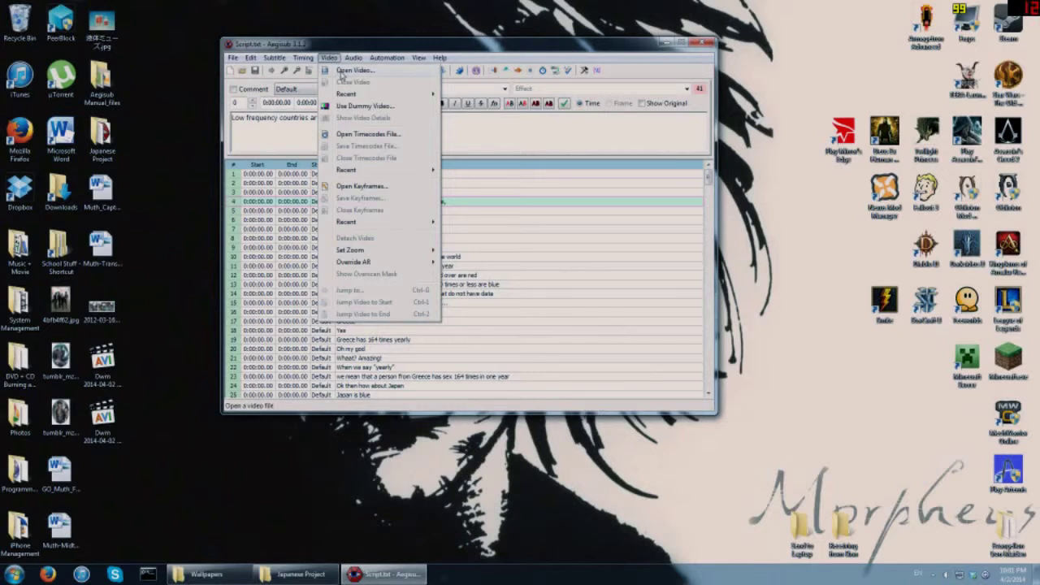
click(341, 71)
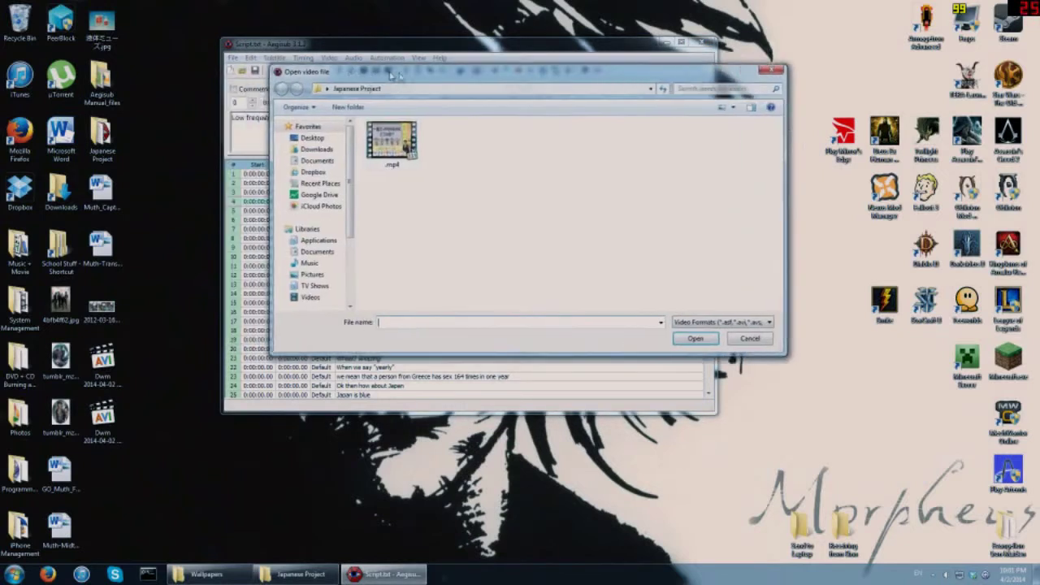
click(714, 342)
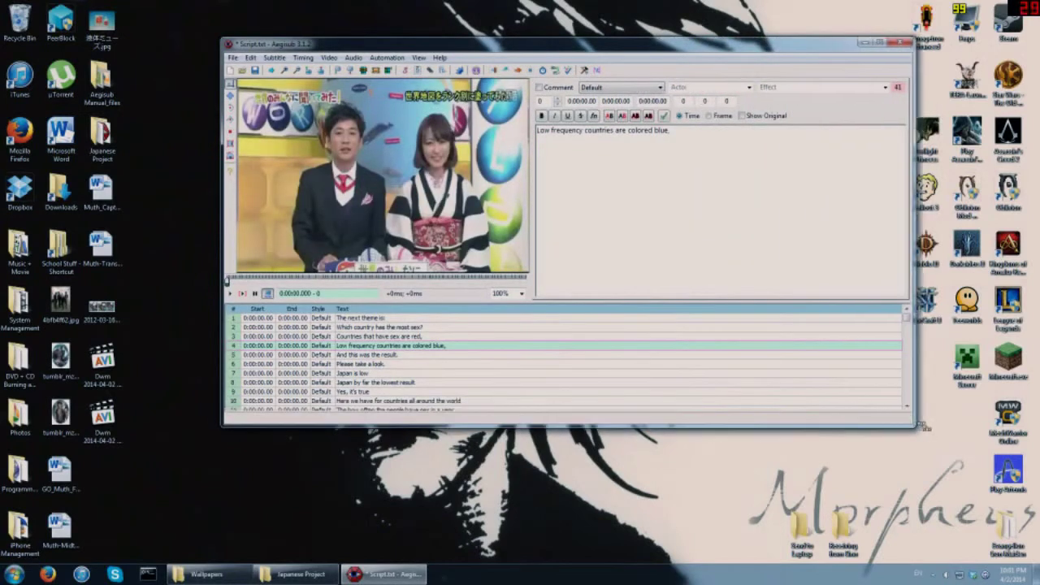
- Load the audio track from the opened video into the subtitle project
click(350, 58)
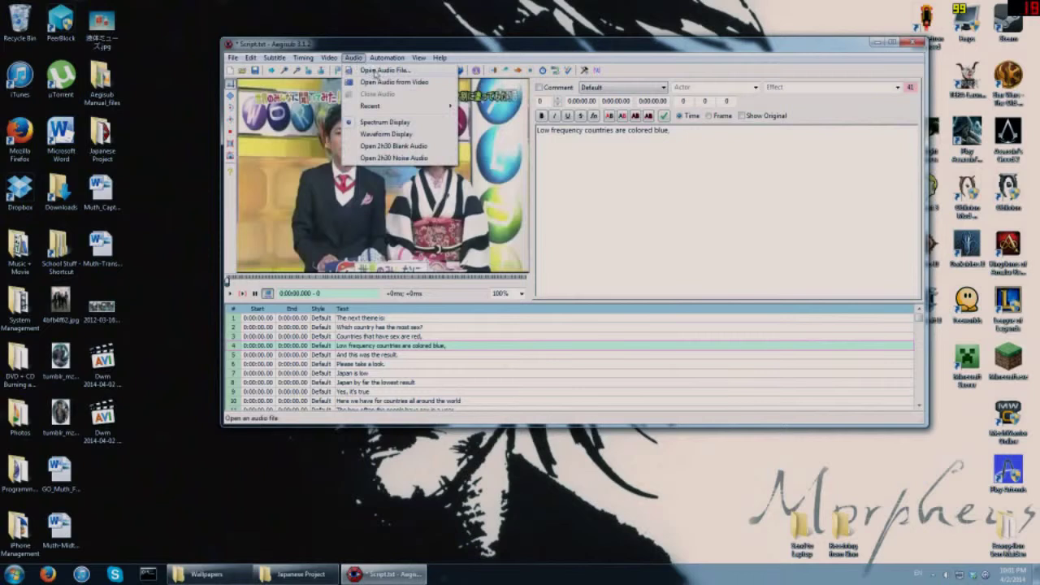
click(384, 83)
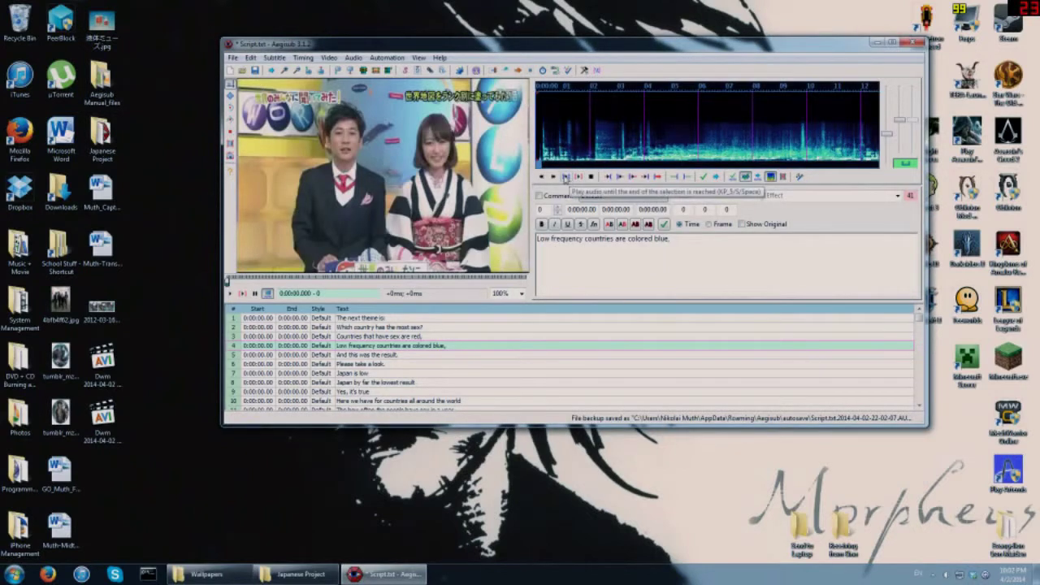
drag(569, 43, 516, 44)
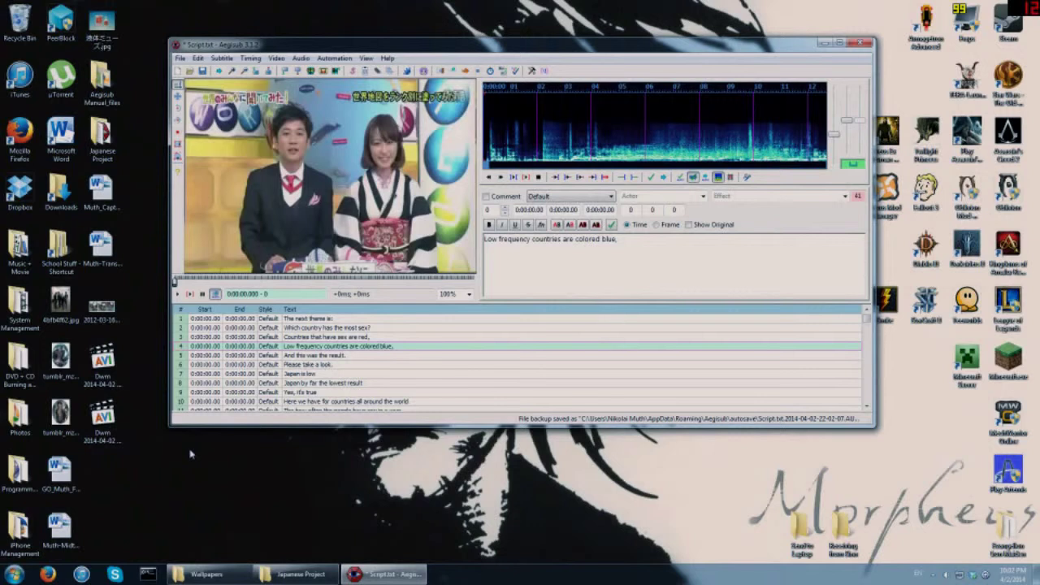
key(alt+space)
text(paint)
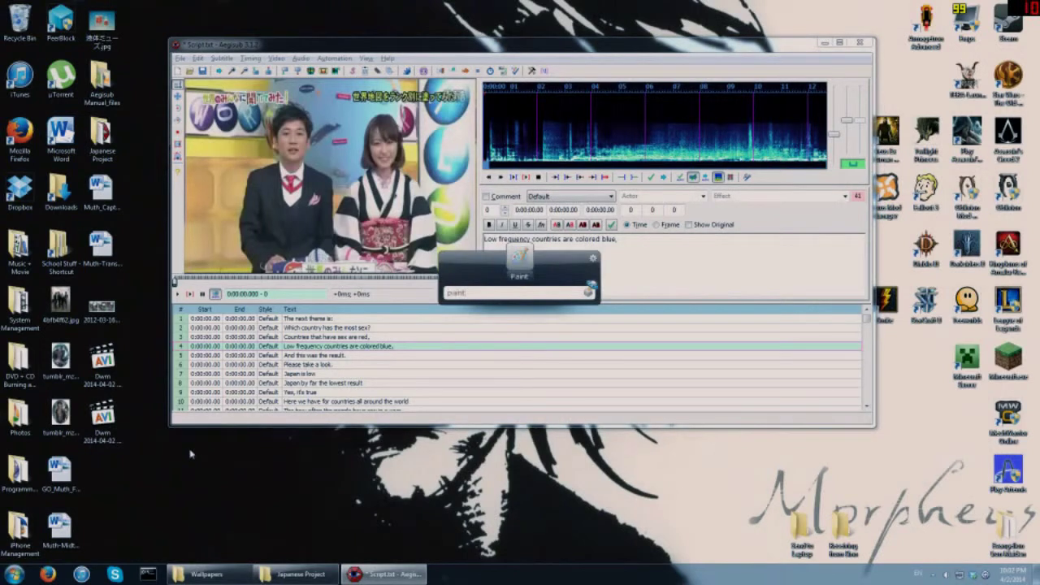
key(Return)
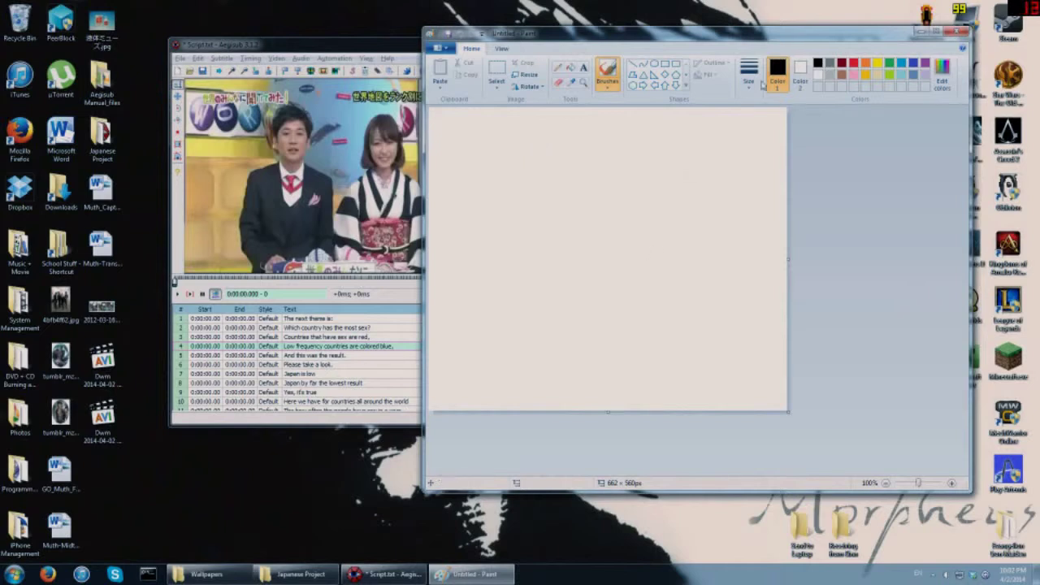
click(960, 31)
mouse_move(588, 58)
mouse_down()
mouse_move(542, 63)
mouse_move(570, 63)
mouse_up()
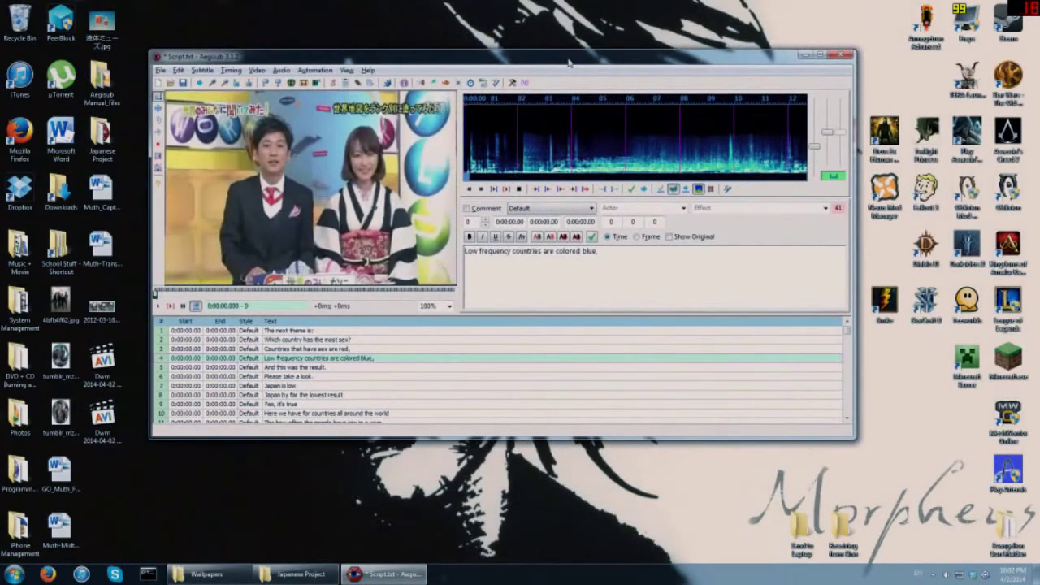
- Select the first subtitle line, "The next theme is:", and look through the list of imported lines
click(337, 332)
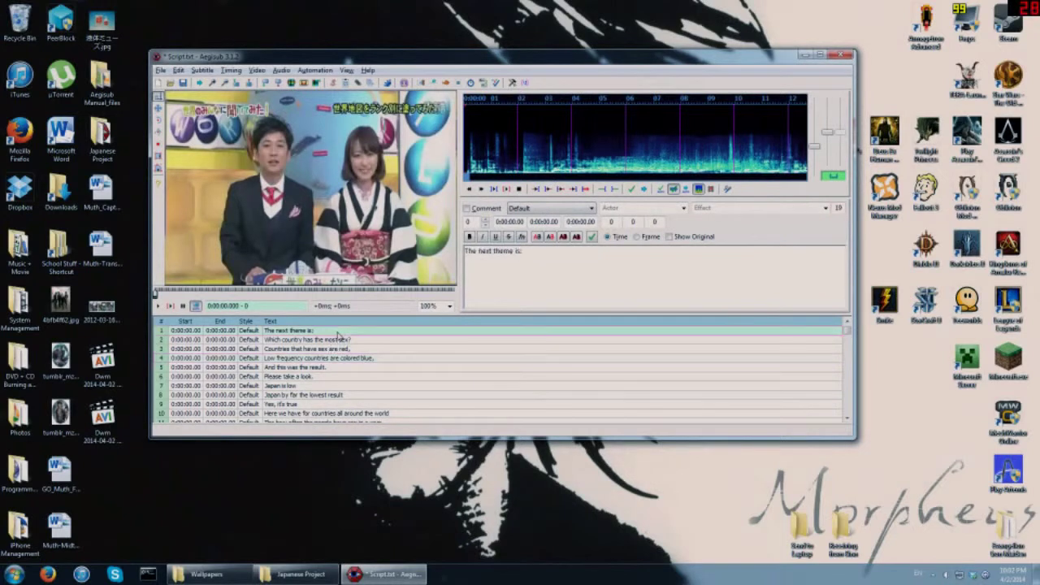
scroll(337, 335, down, 6)
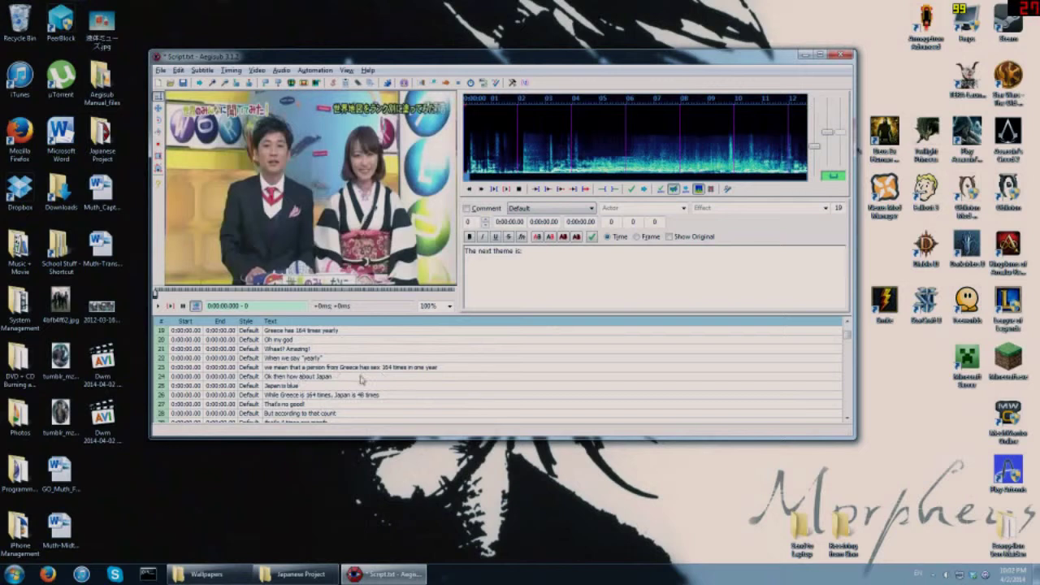
scroll(320, 406, up, 1)
scroll(320, 400, up, 1)
scroll(320, 399, up, 4)
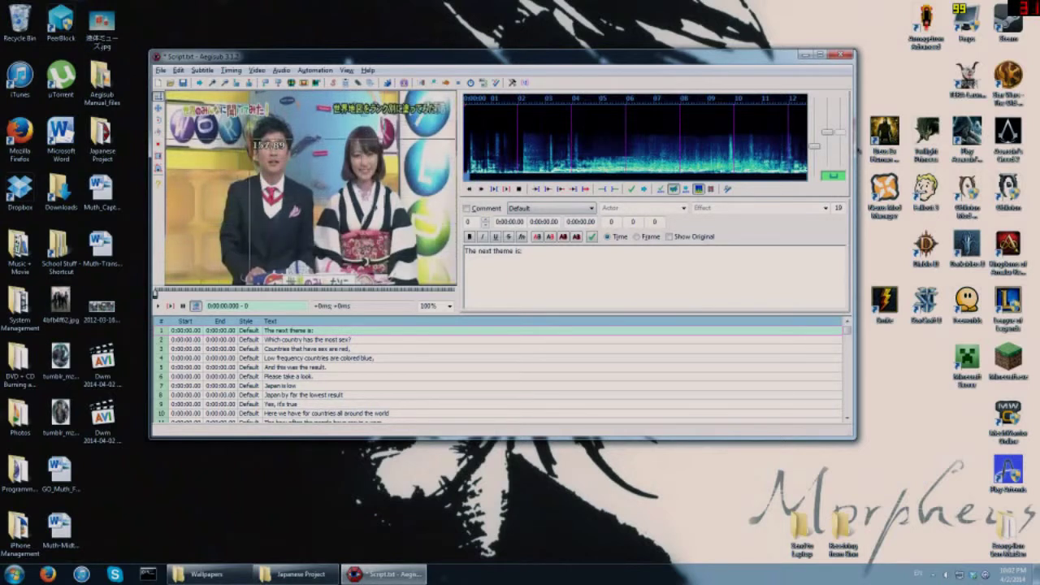
drag(504, 56, 472, 52)
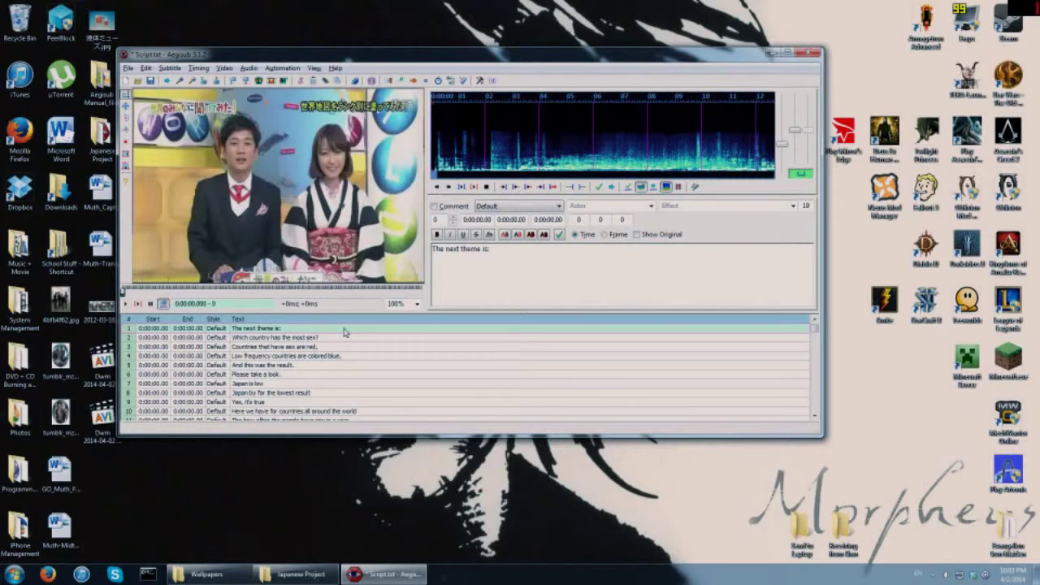
drag(604, 56, 634, 43)
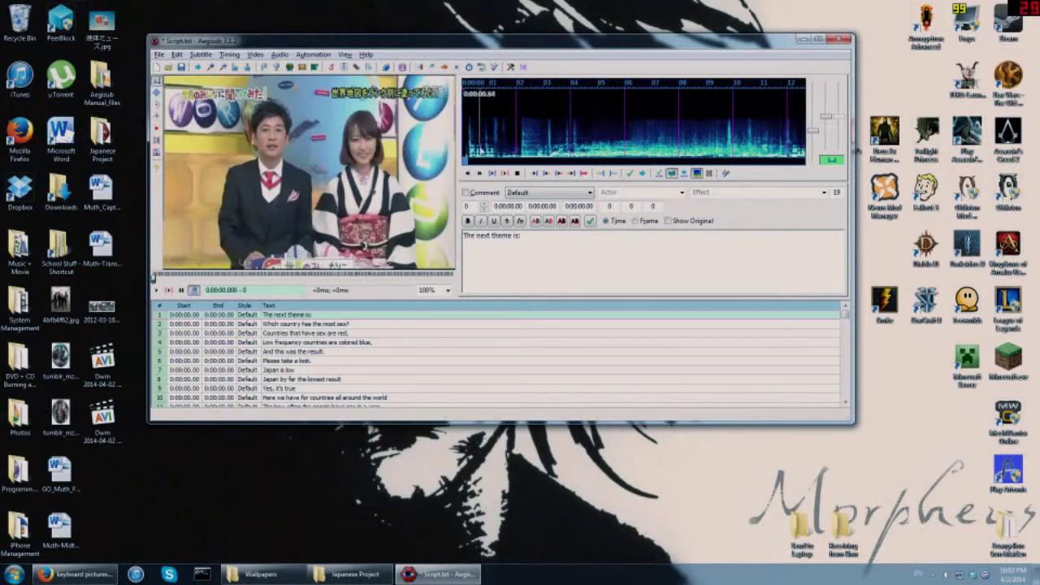
- Try out marking the opening speech in the audio spectrum as the first line's timing, adjusting its end and playing the selection
drag(468, 130, 521, 127)
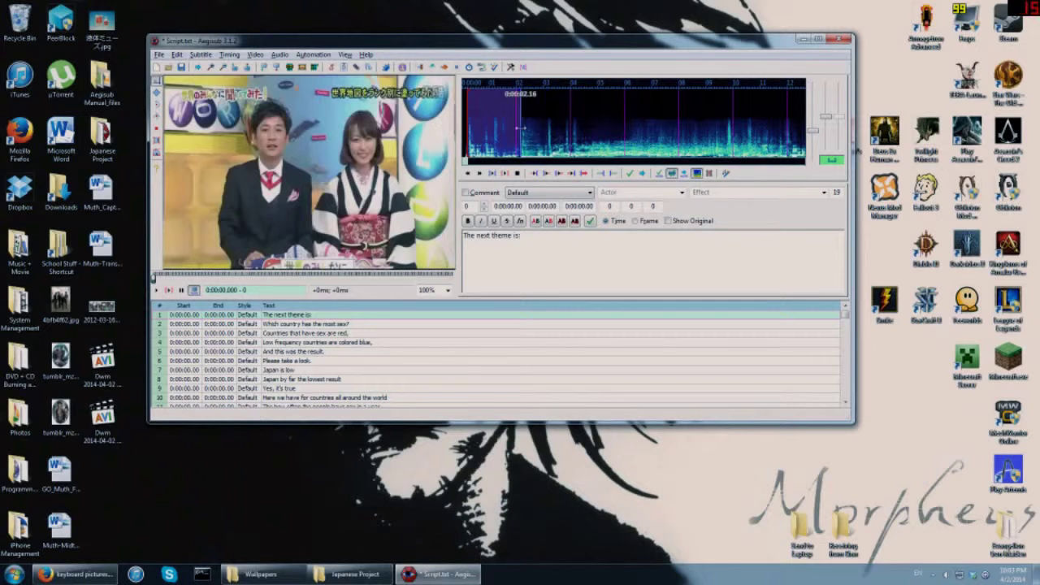
key(s)
key(s)
drag(512, 138, 525, 140)
drag(520, 132, 510, 140)
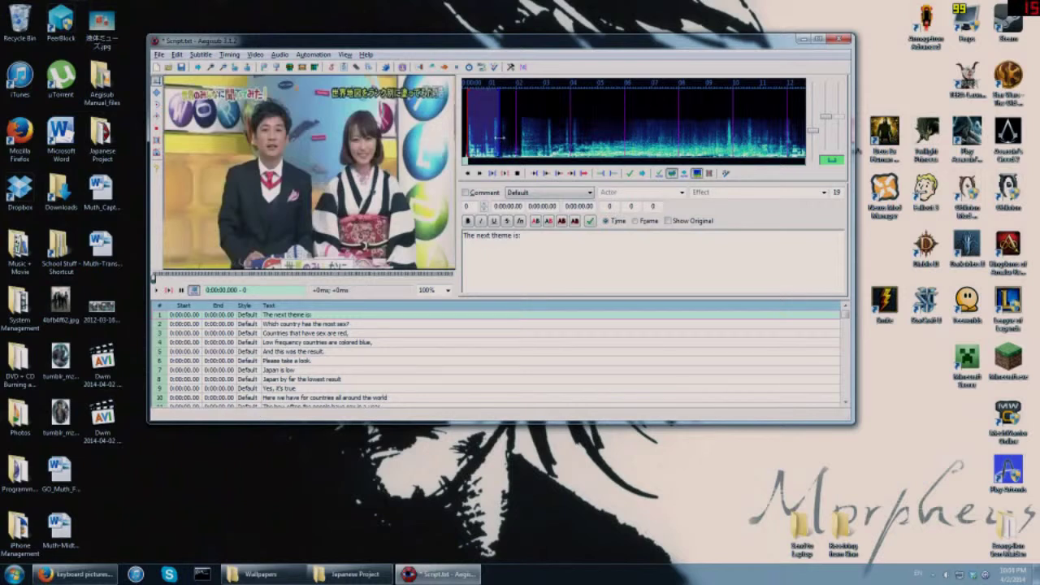
drag(493, 122, 515, 137)
right_click(499, 131)
right_click(515, 142)
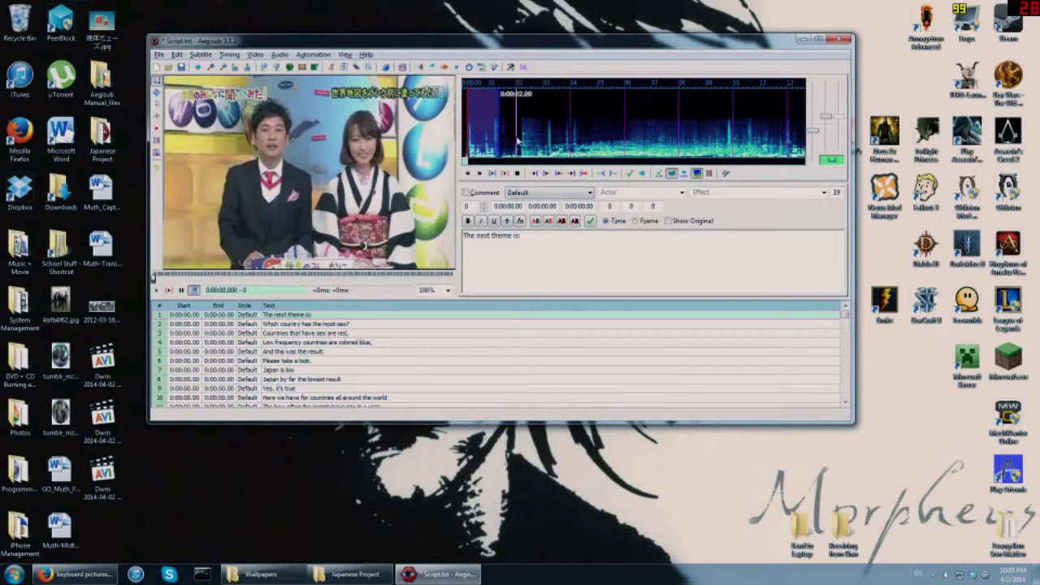
key(s)
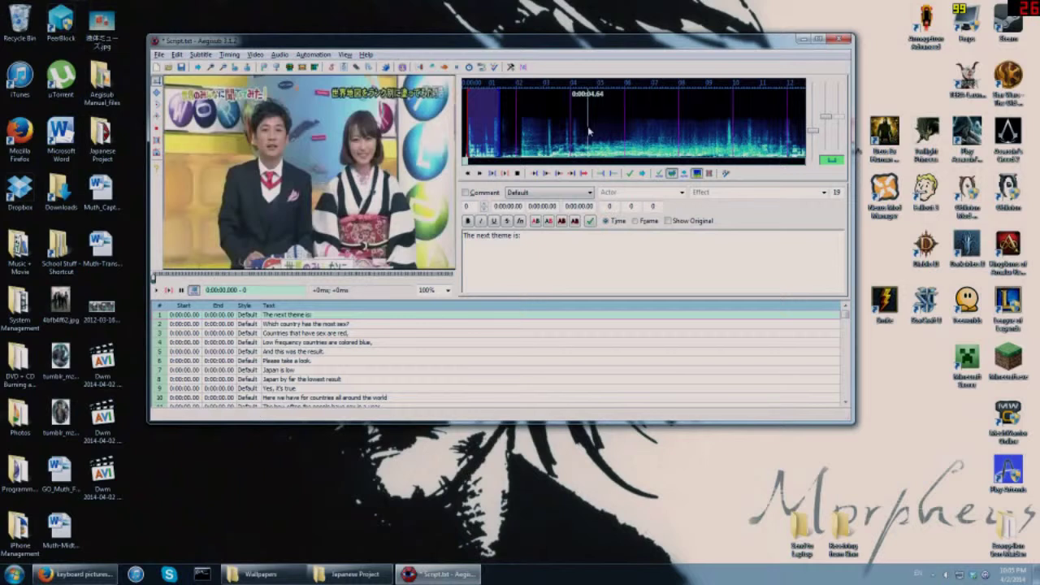
scroll(535, 132, down, 3)
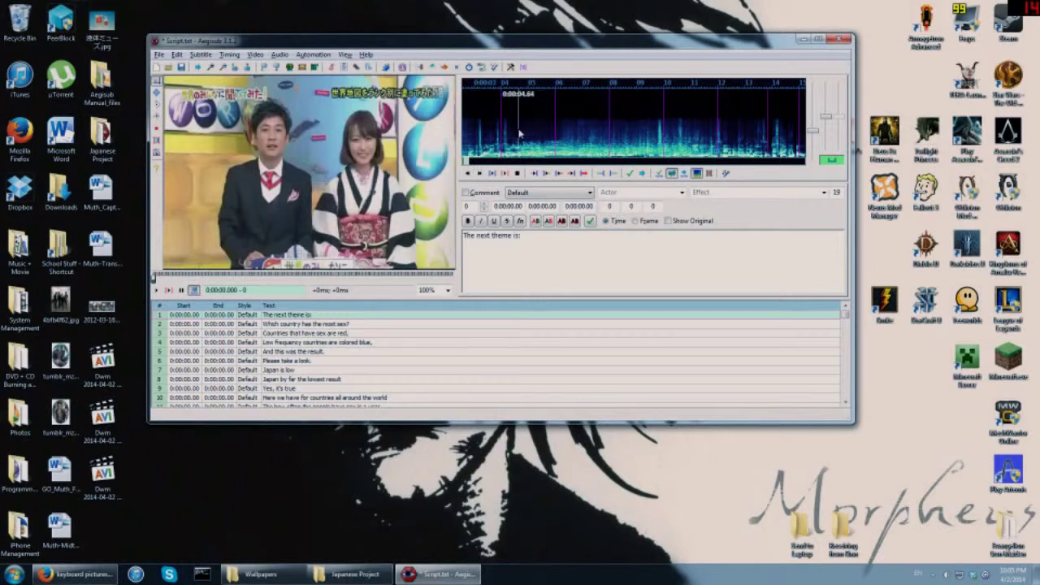
scroll(520, 133, up, 3)
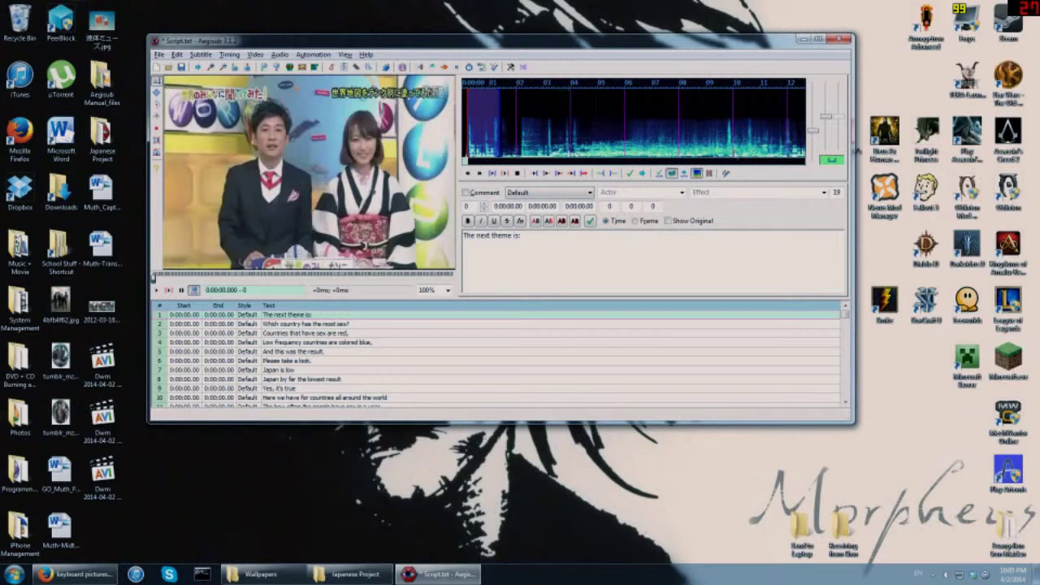
- Try a longer audio range for the first line, from about 2.4 to 10 seconds, and look along the spectrum
drag(517, 138, 735, 138)
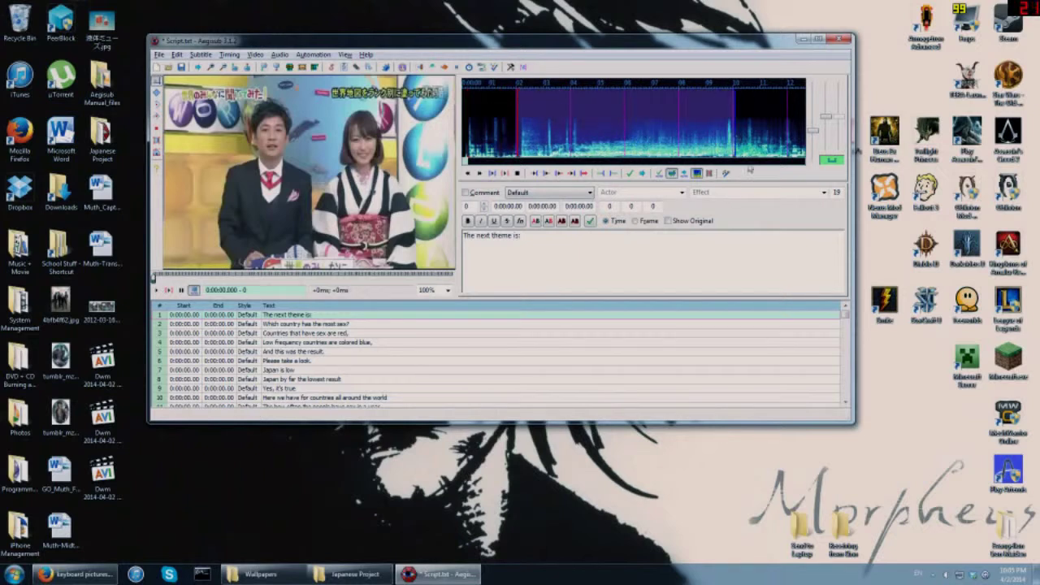
click(527, 122)
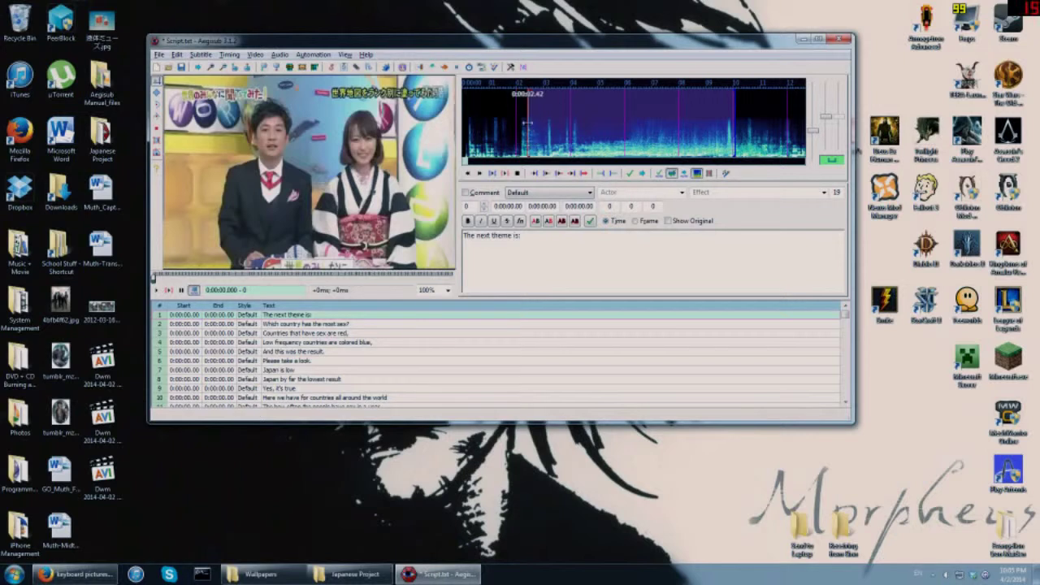
scroll(626, 130, down, 1)
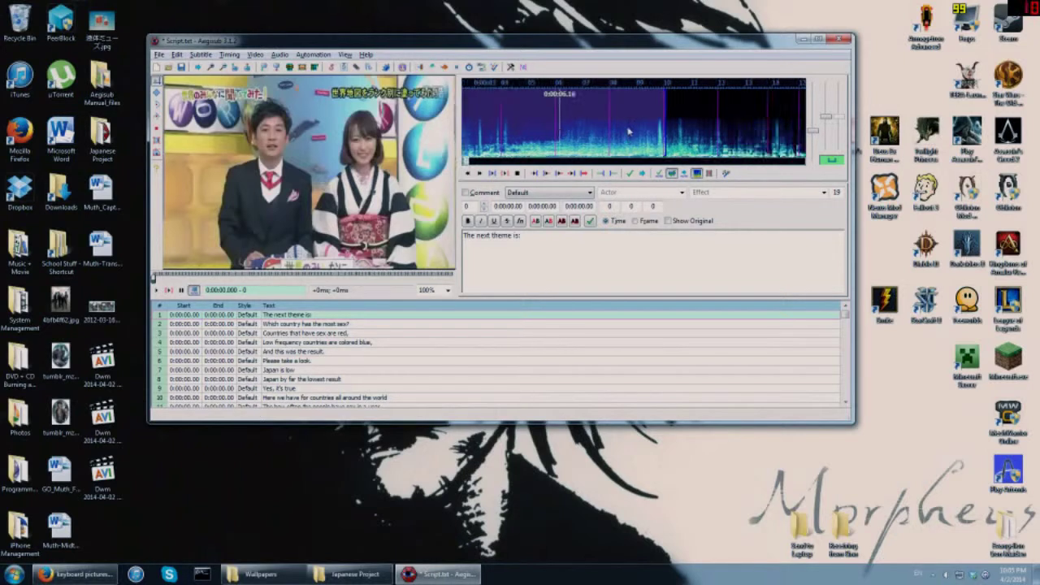
scroll(628, 130, down, 3)
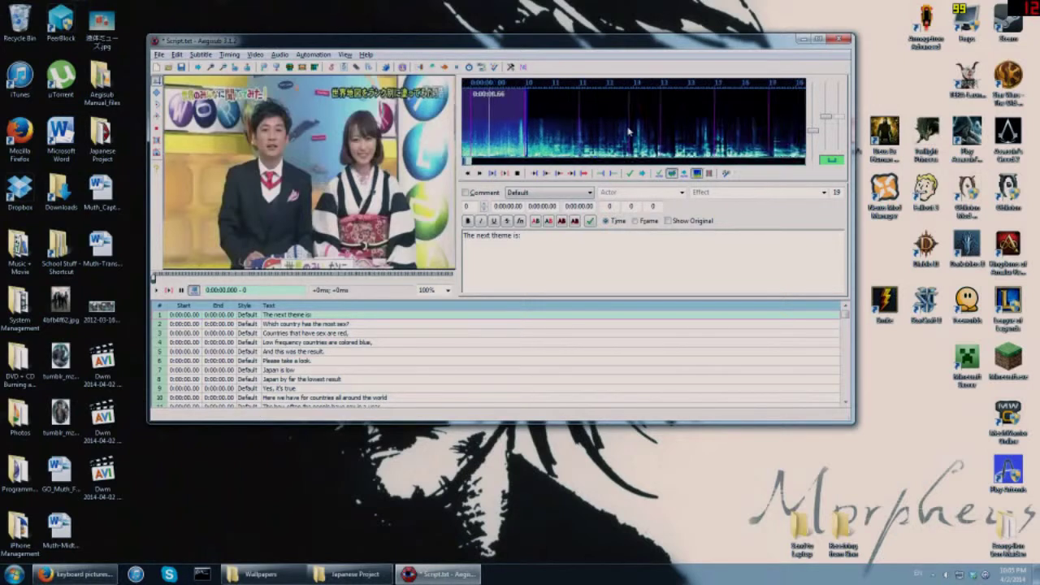
scroll(628, 130, down, 1)
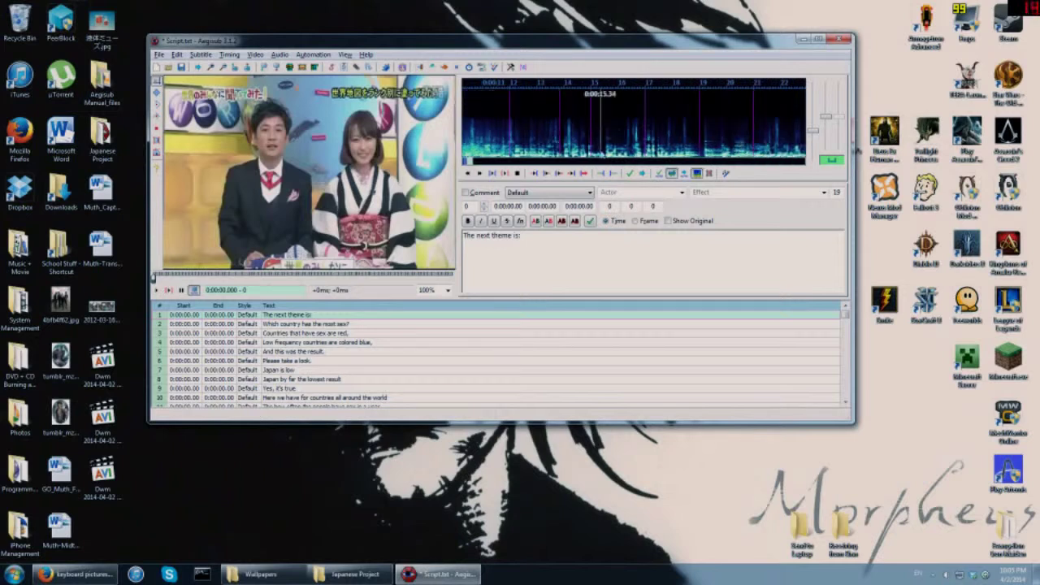
click(478, 172)
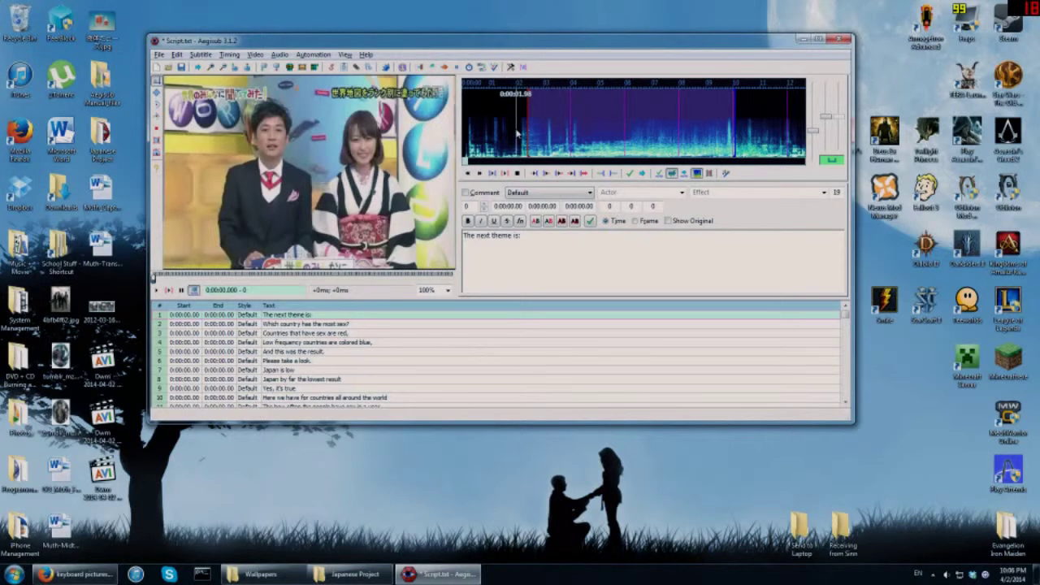
scroll(517, 132, down, 4)
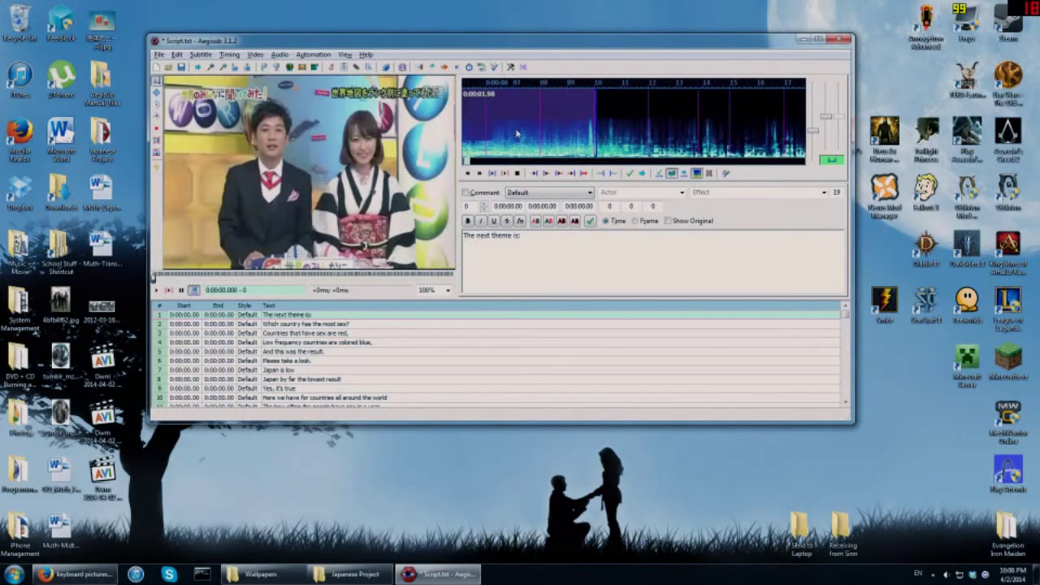
scroll(516, 132, up, 4)
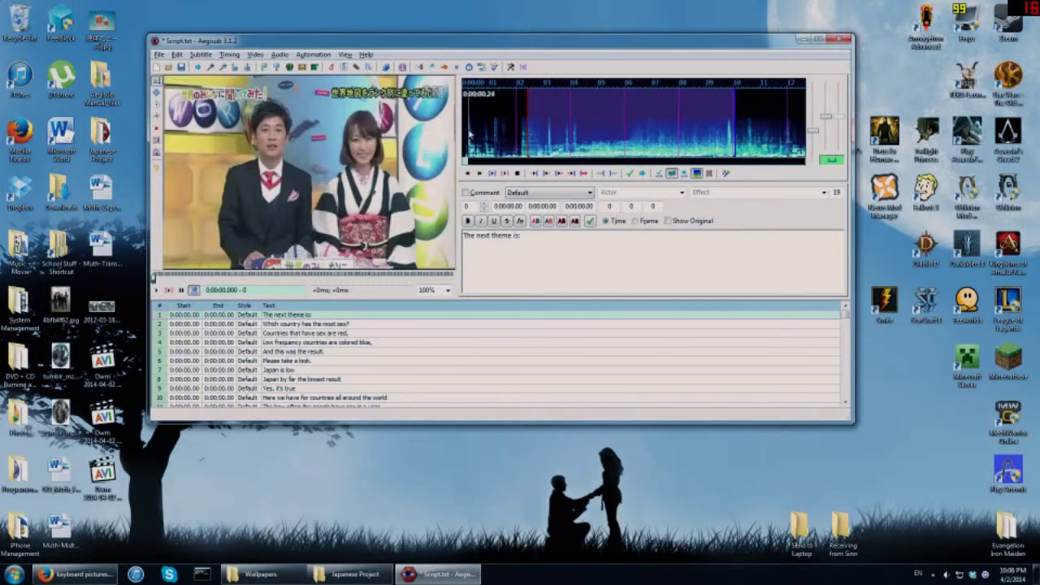
- Mark the first line's speech in the audio spectrum from about 0.18 to 1.40 seconds and play the selection
drag(469, 134, 501, 134)
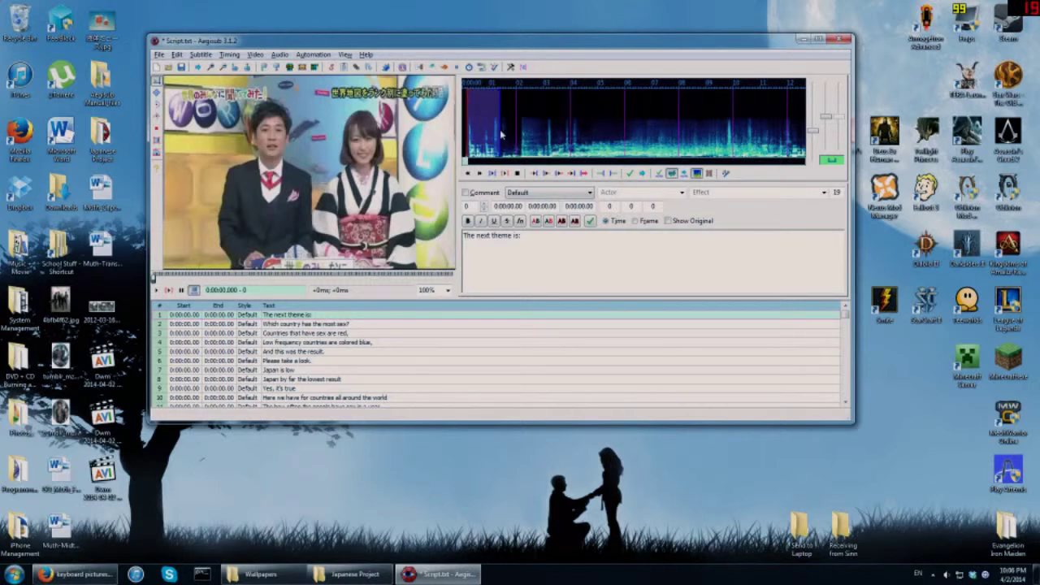
key(s)
- Enter "sss" at the end of the first line's text and erase it again
click(521, 235)
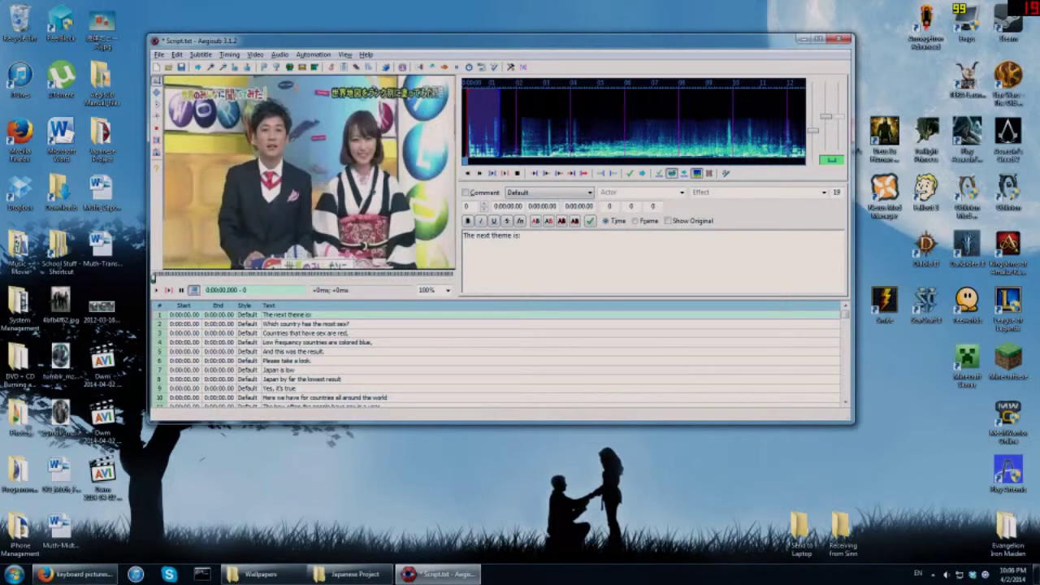
text(sss)
key(BackSpace)
key(BackSpace)
key(BackSpace)
key(BackSpace)
key(s)
mouse_move(521, 49)
mouse_down()
mouse_move(512, 49)
mouse_move(521, 49)
mouse_up()
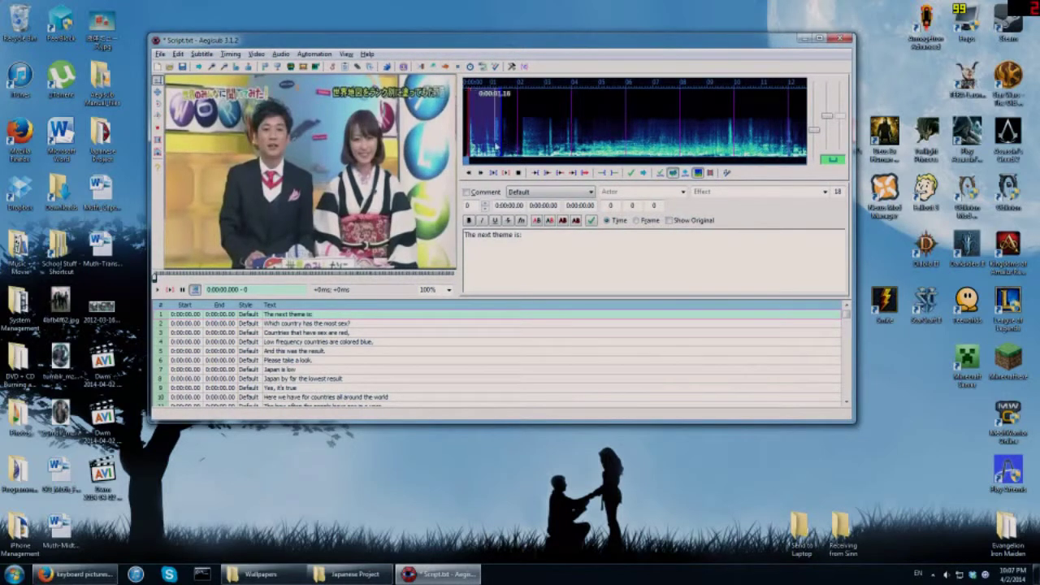
drag(511, 45, 513, 46)
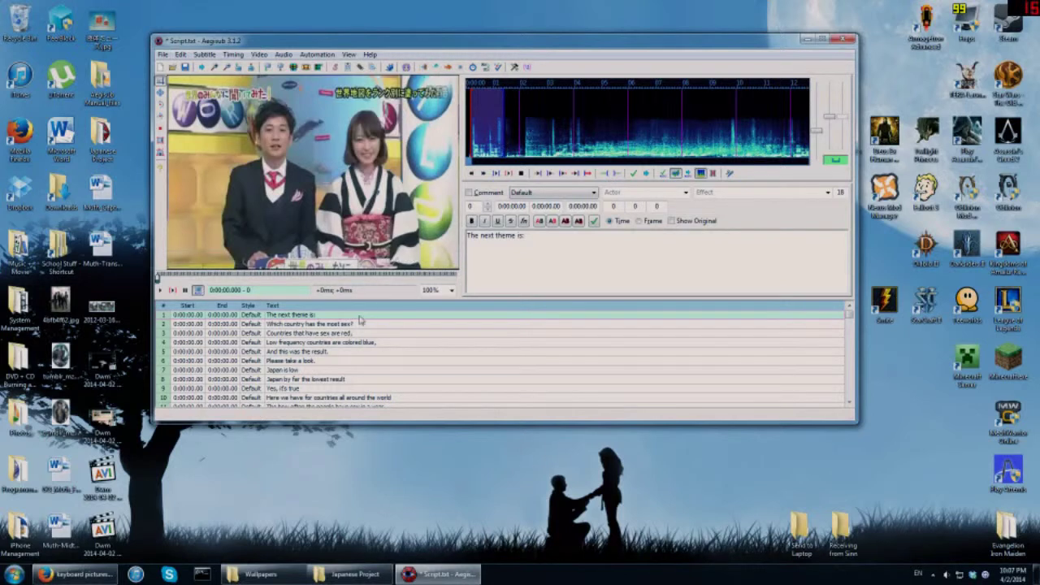
- Commit the first line's timing and set the second line's start at about 2.96 seconds in the audio spectrum, playing the selection to check
key(Return)
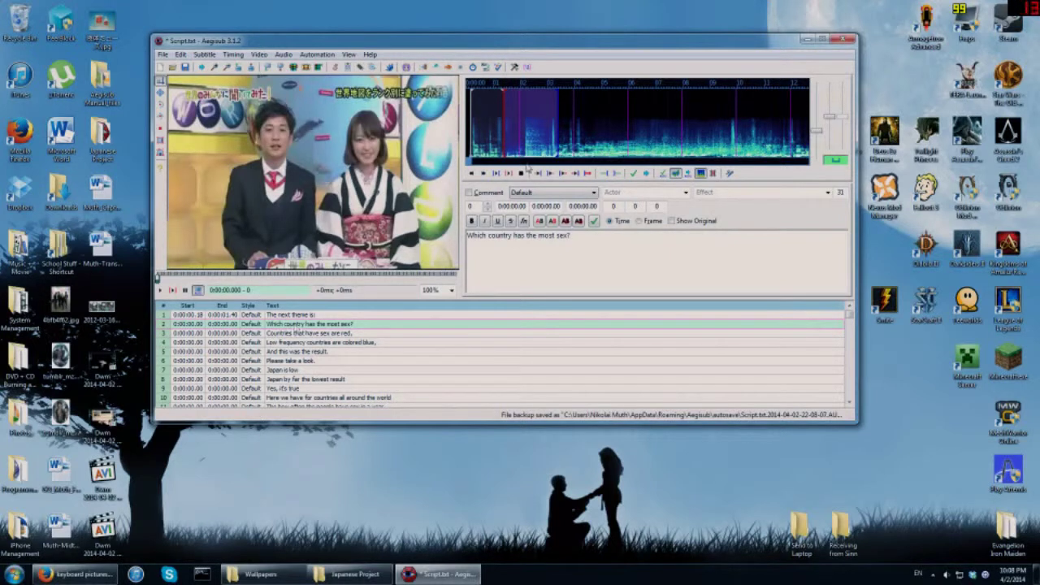
click(504, 136)
drag(557, 128, 615, 130)
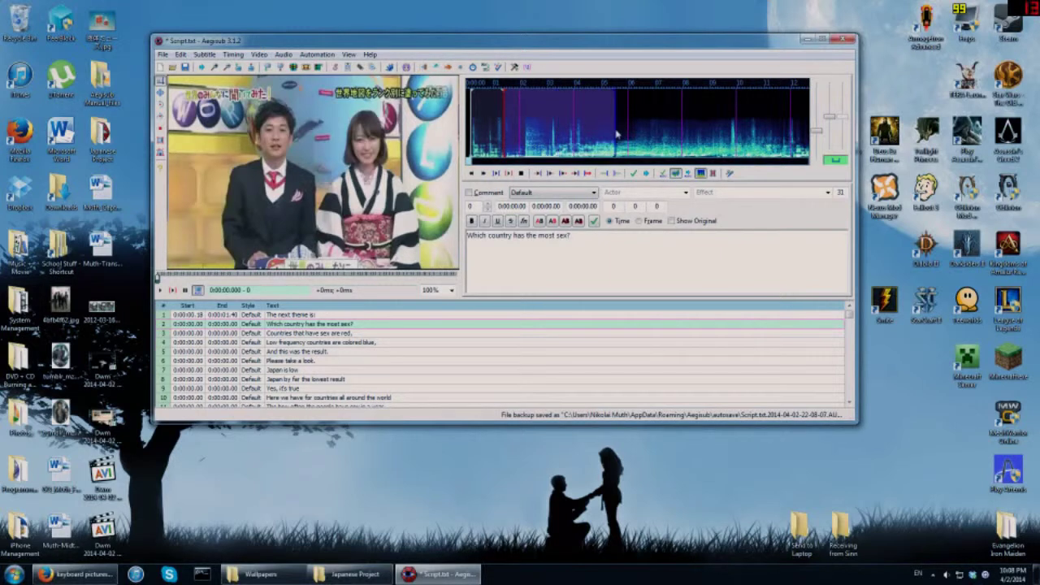
middle_click(503, 130)
mouse_move(504, 130)
mouse_down()
mouse_move(526, 146)
mouse_move(521, 137)
mouse_up()
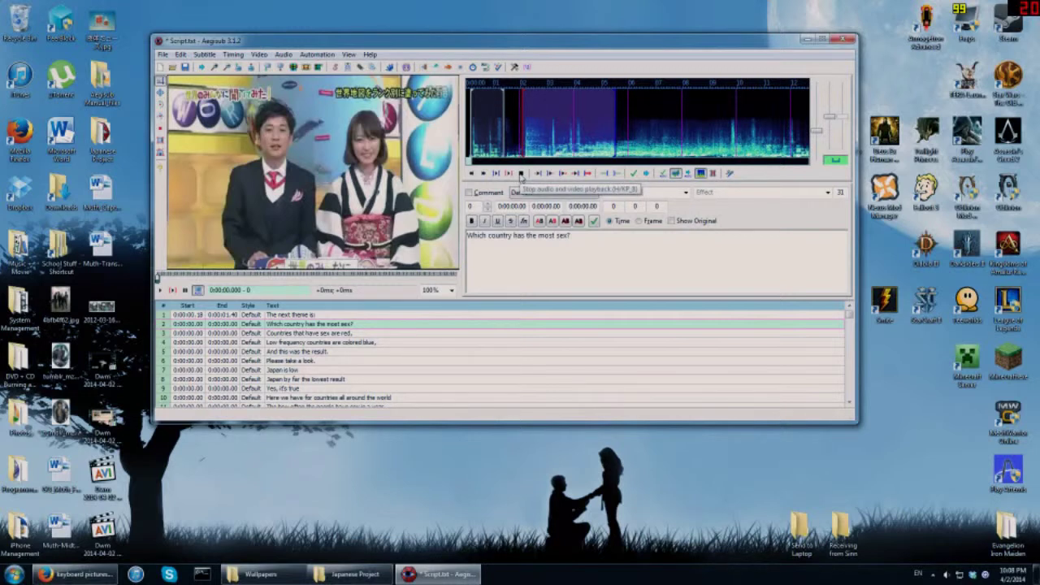
key(s)
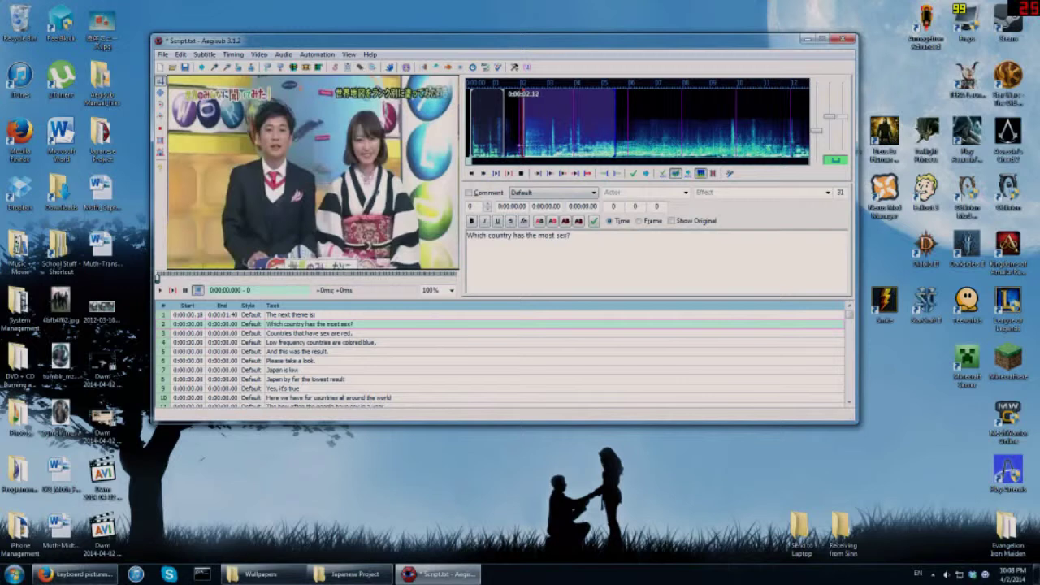
drag(522, 146, 546, 150)
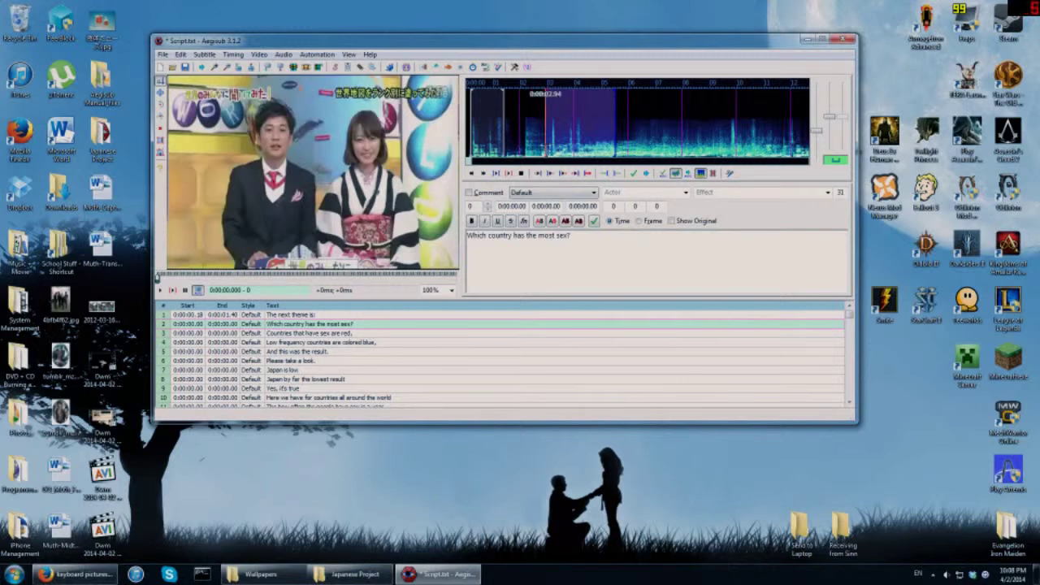
click(521, 173)
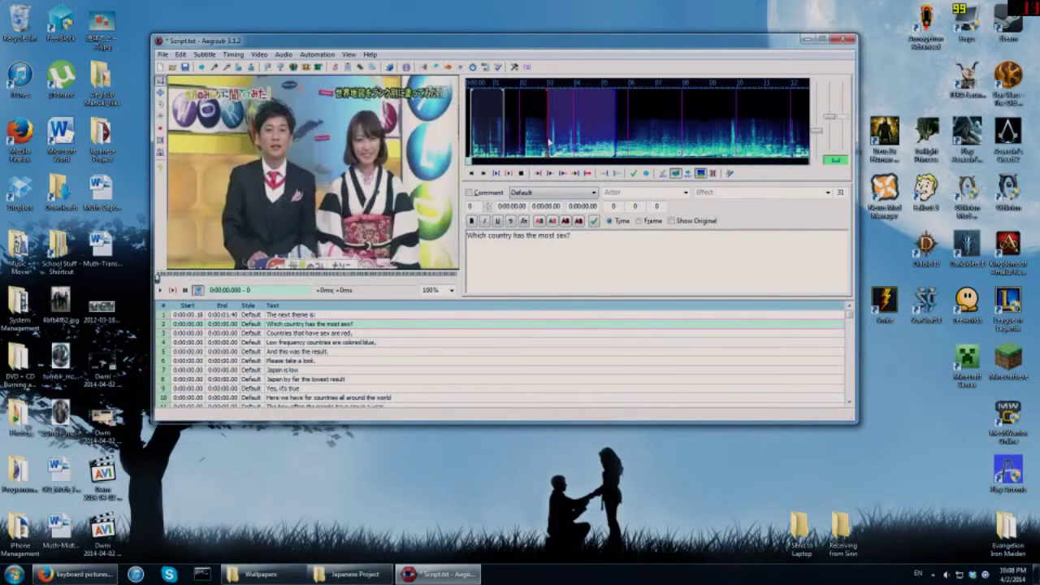
- Set the second line's end at about 5.72 seconds in the audio spectrum and commit its timing
mouse_move(543, 139)
mouse_down()
mouse_move(635, 134)
mouse_move(590, 134)
mouse_move(602, 137)
mouse_up()
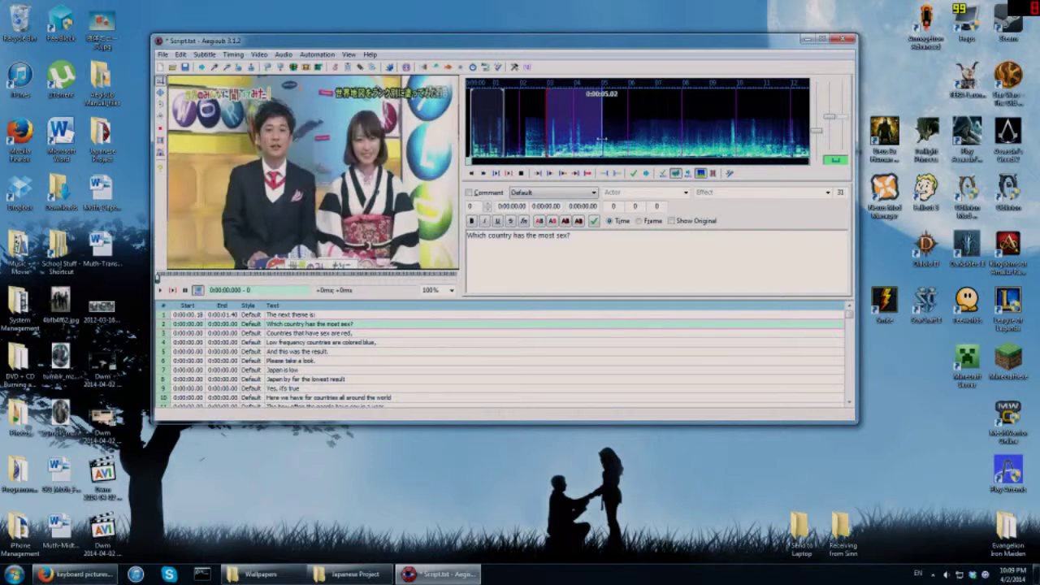
drag(602, 140, 615, 144)
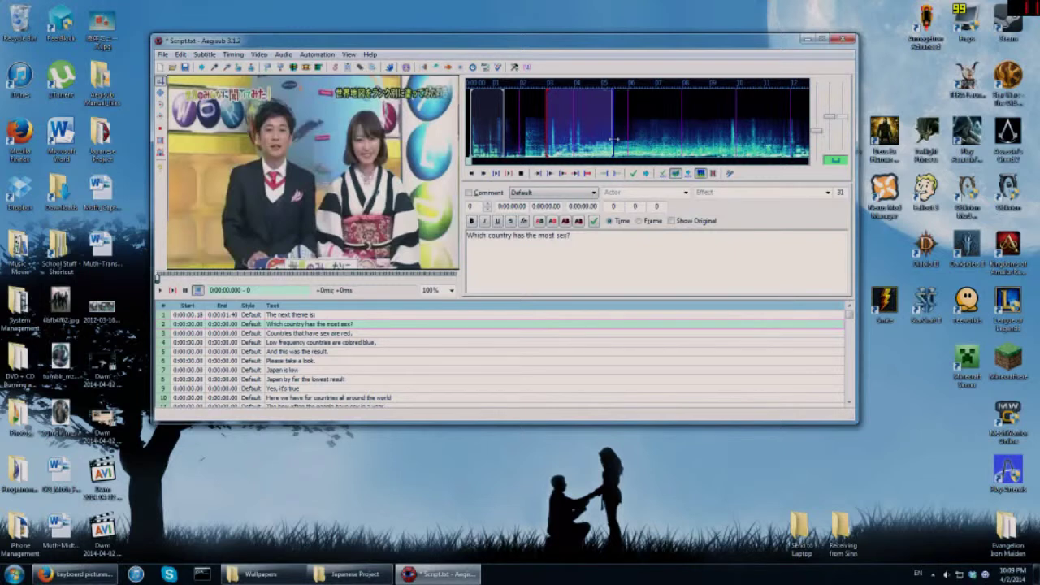
drag(613, 139, 621, 141)
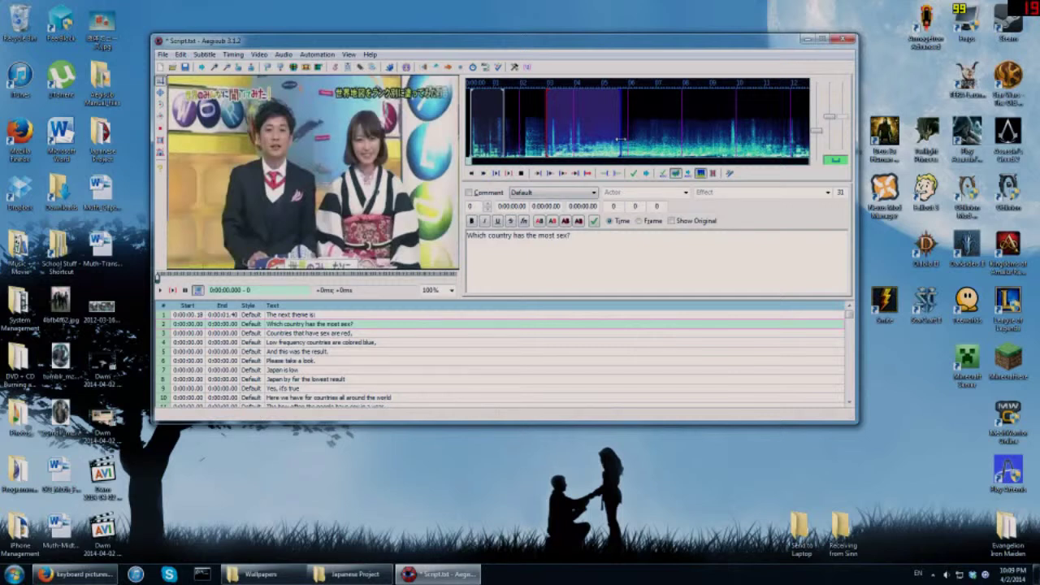
scroll(620, 140, down, 2)
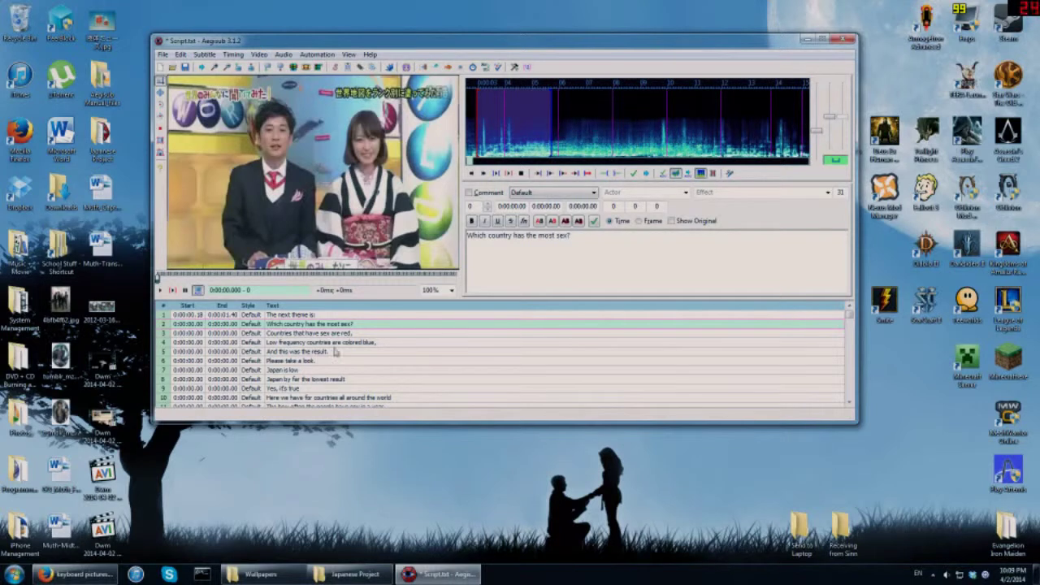
key(Return)
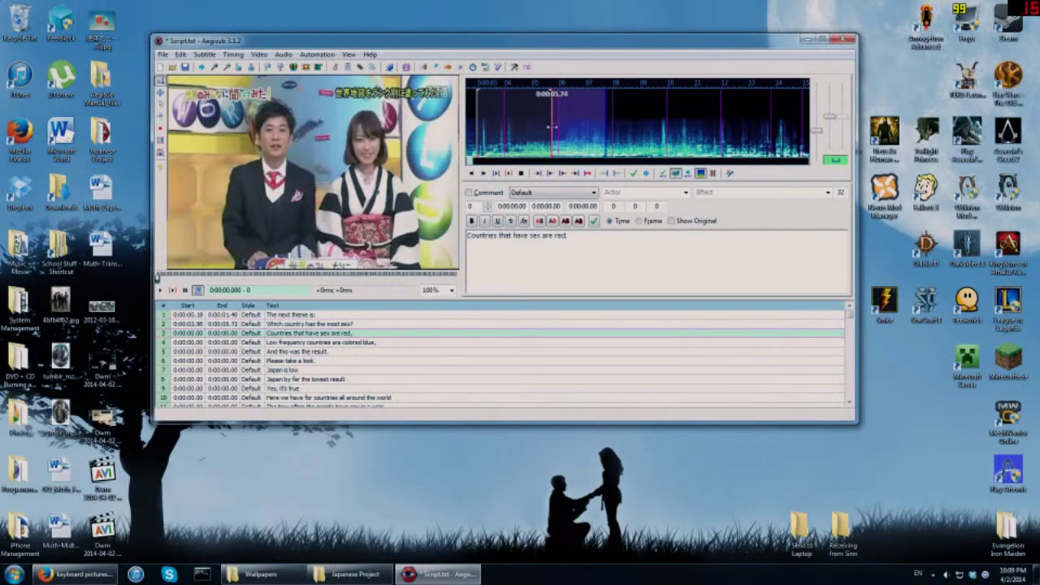
- Compare the timed first and second lines with the untimed lines below them, checking the video frame and audio range, ending on the third line
click(190, 325)
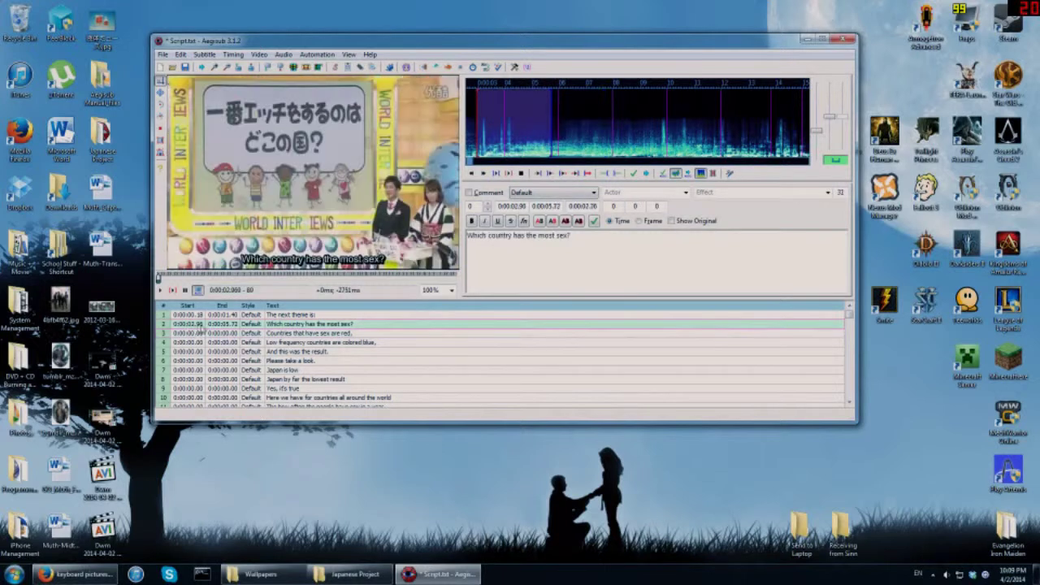
click(219, 334)
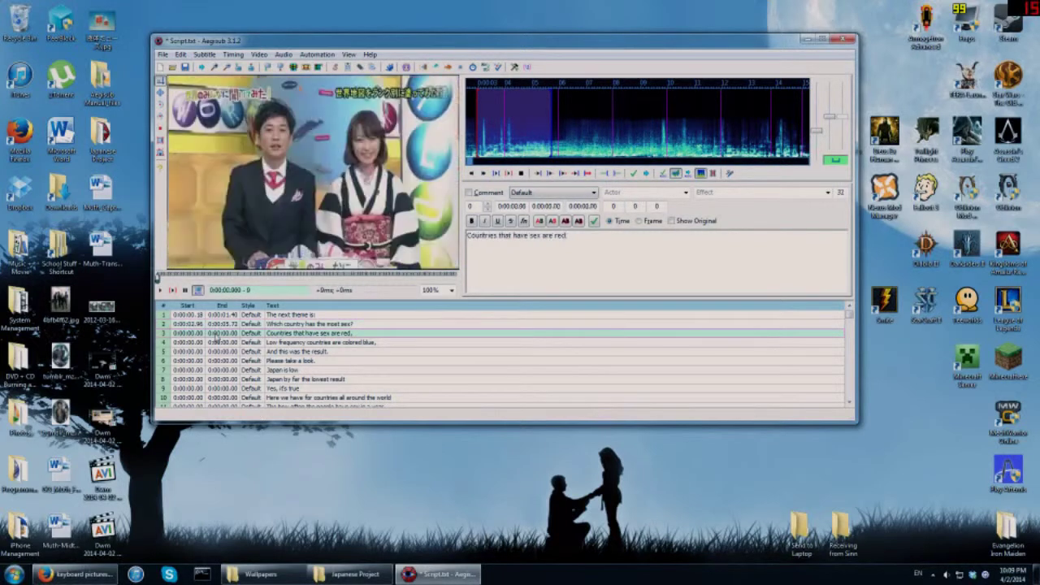
click(219, 326)
click(310, 334)
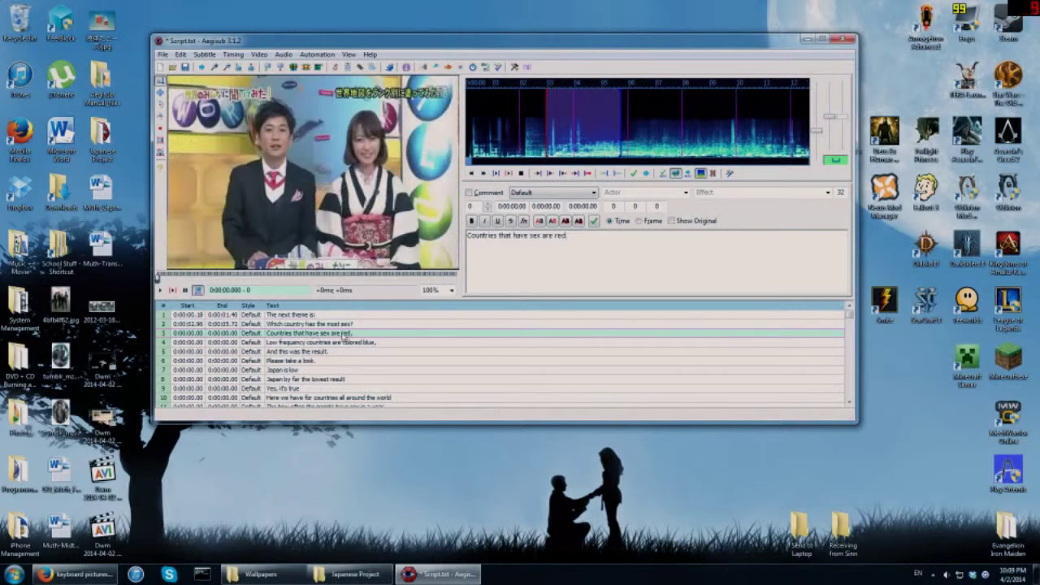
click(343, 325)
click(285, 316)
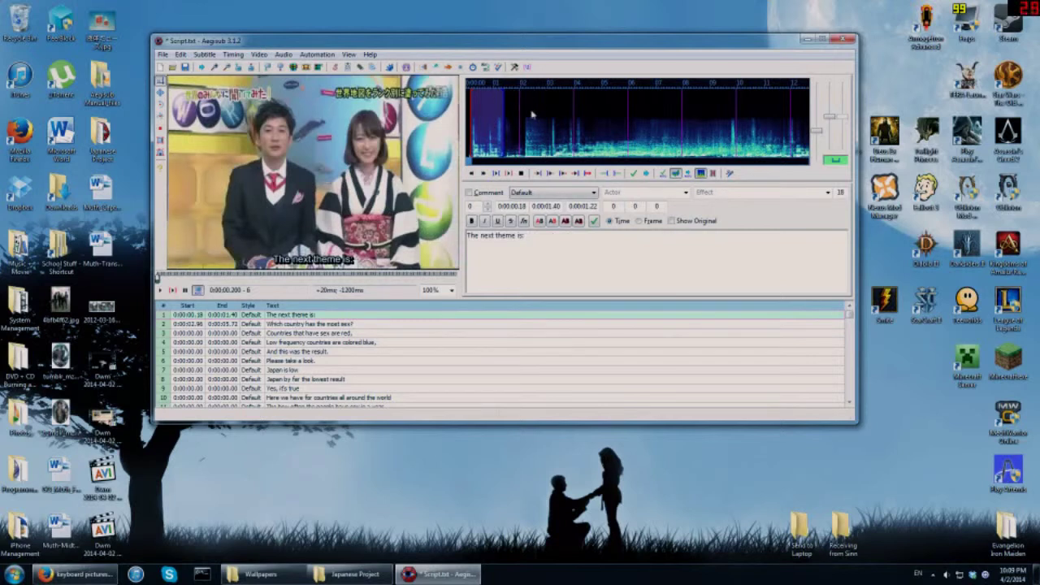
click(319, 325)
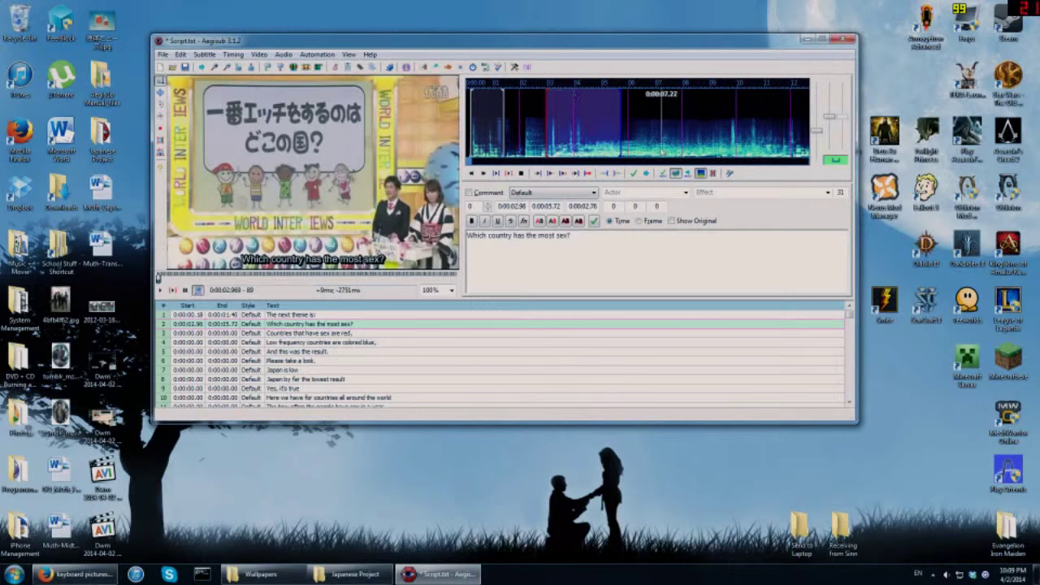
click(322, 333)
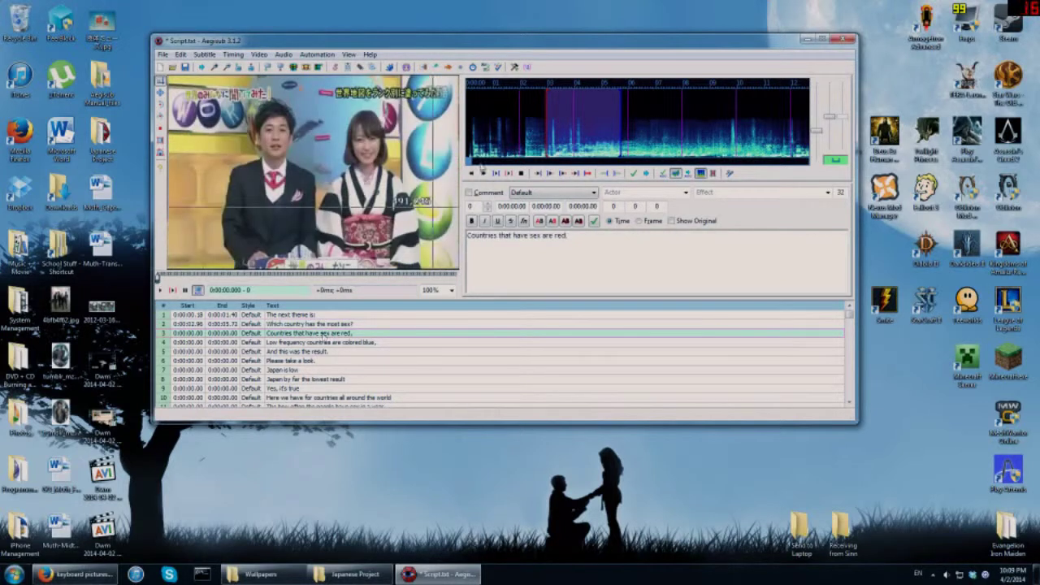
click(314, 324)
click(317, 342)
click(318, 333)
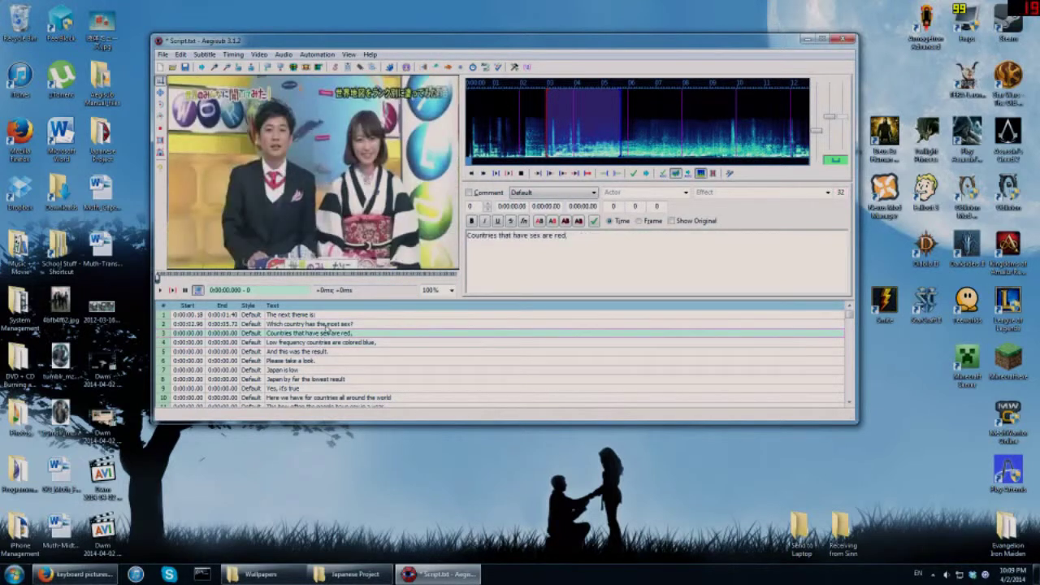
click(325, 323)
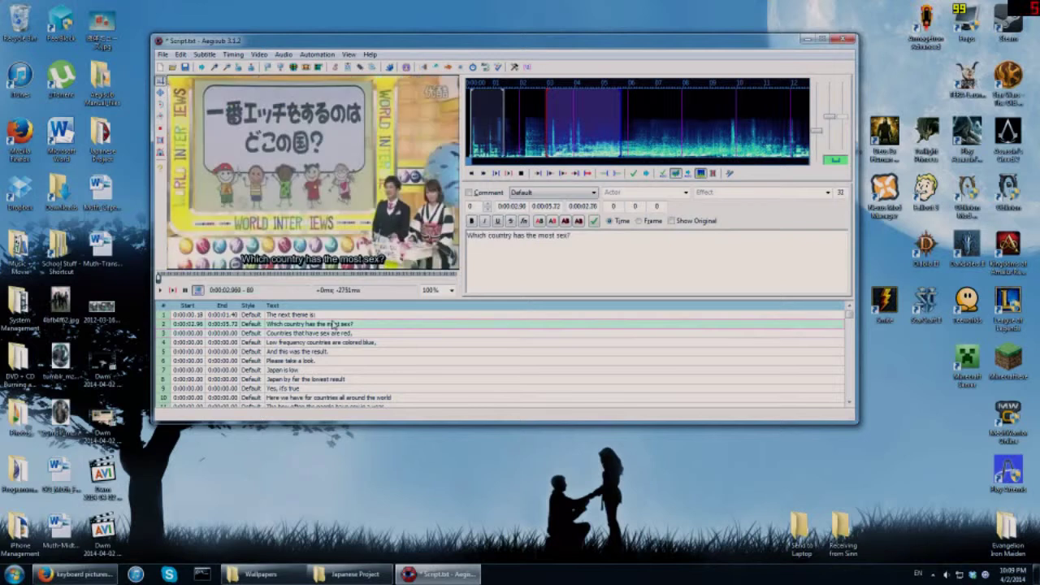
click(329, 332)
click(334, 324)
click(339, 333)
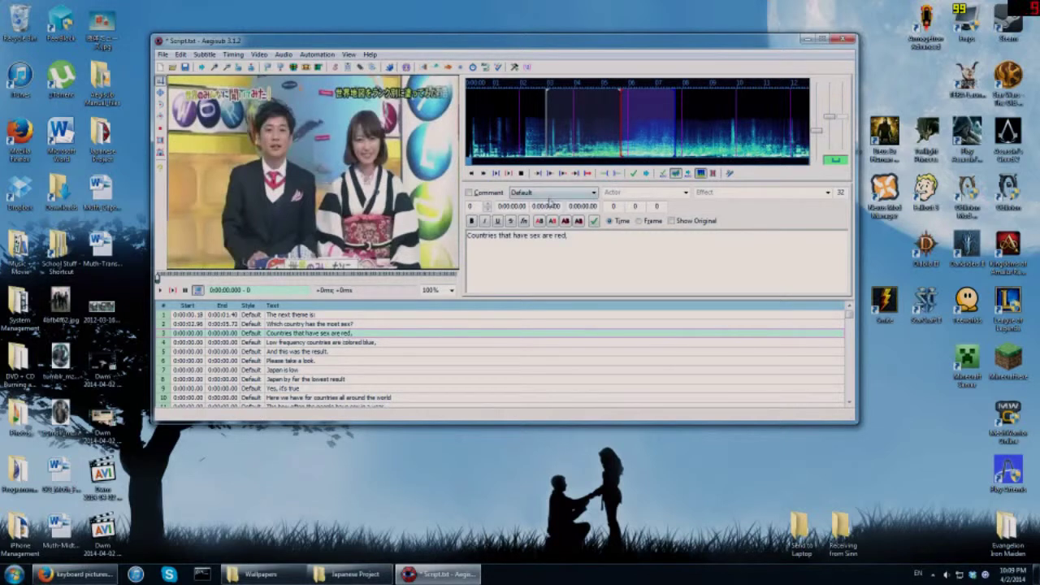
- Mark the third line's speech in the audio spectrum from about 7.30 to 9.58 seconds and commit its timing
click(630, 126)
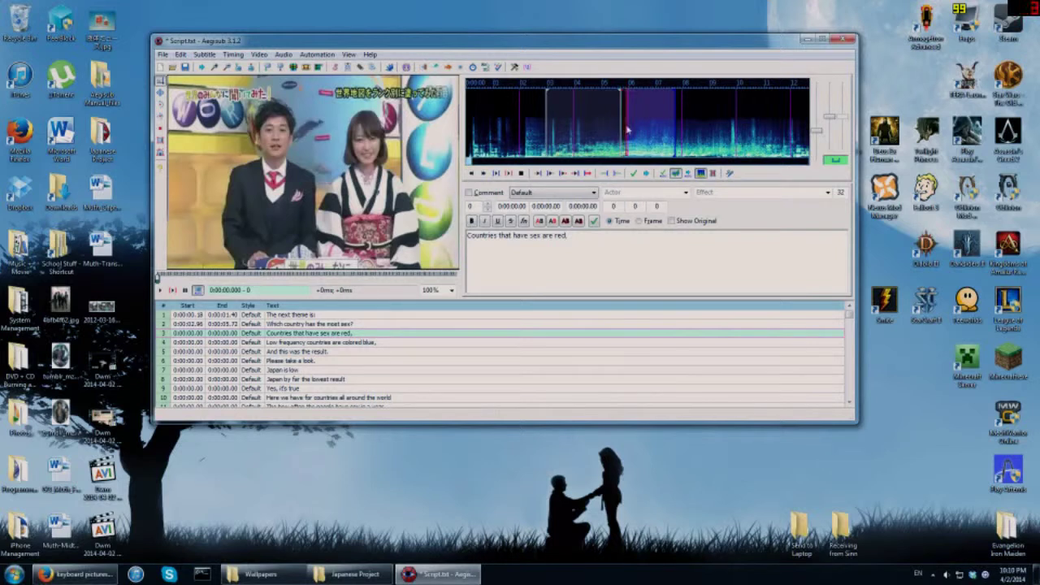
click(673, 128)
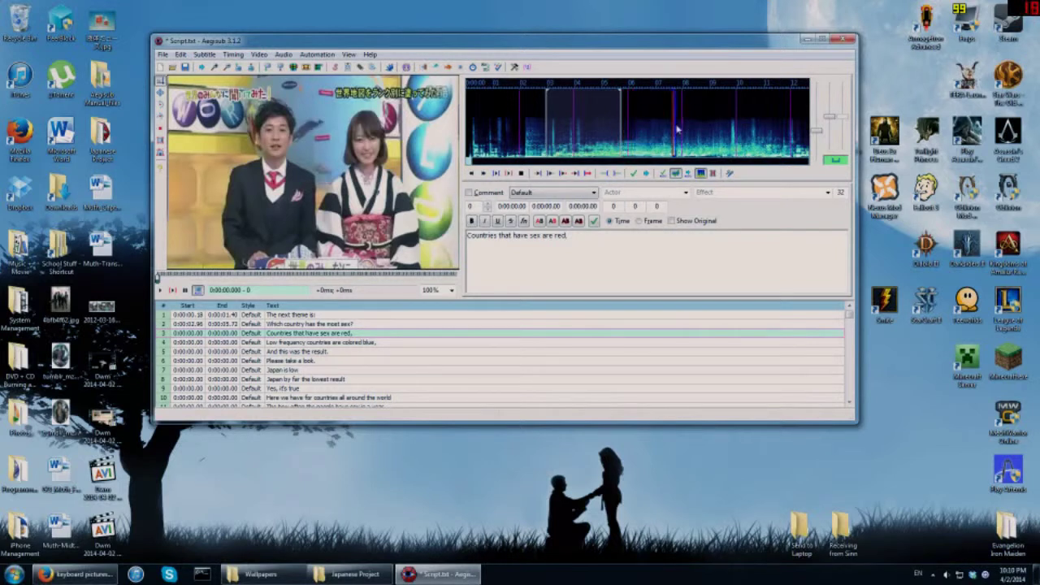
right_click(715, 131)
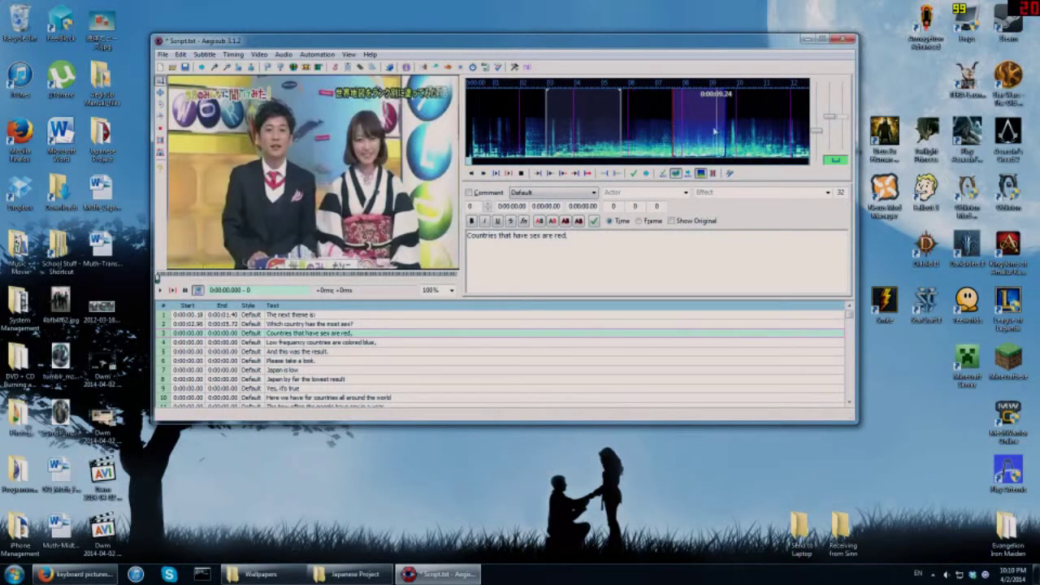
click(664, 123)
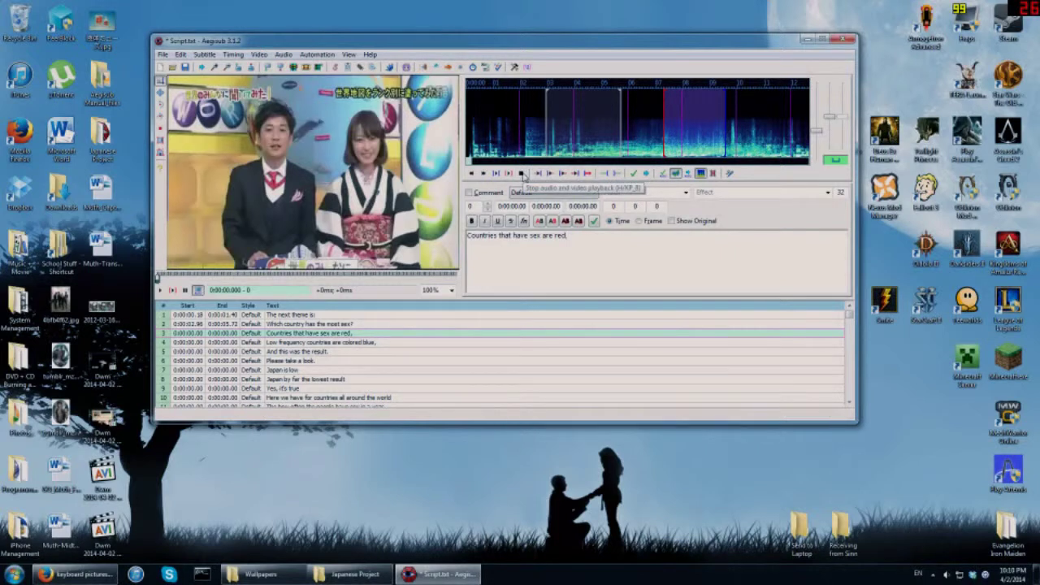
key(Return)
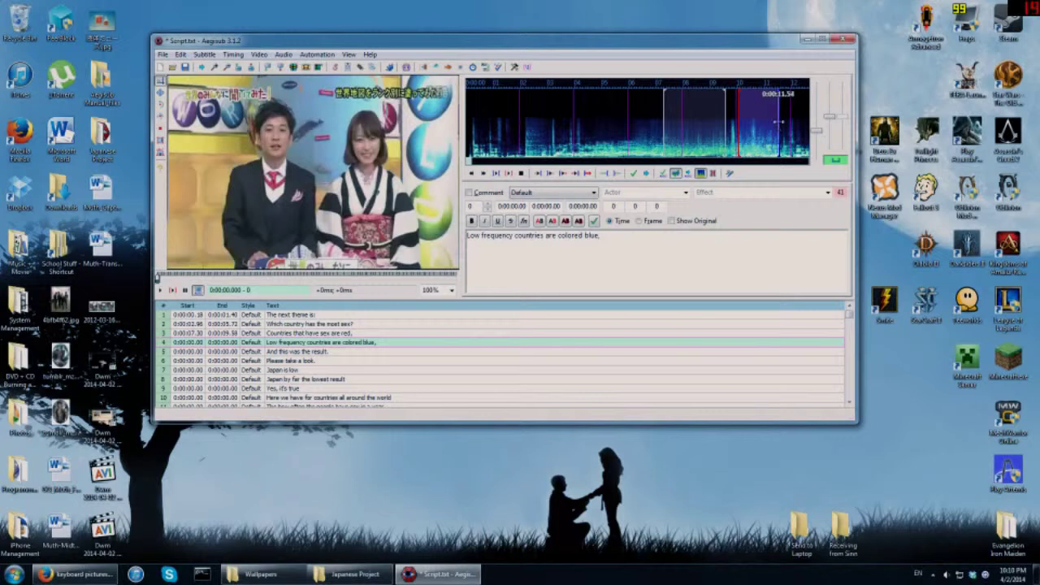
- Mark the fourth line's speech in the audio spectrum from about 10.10 seconds and play the video to preview the timed subtitles
scroll(763, 128, down, 1)
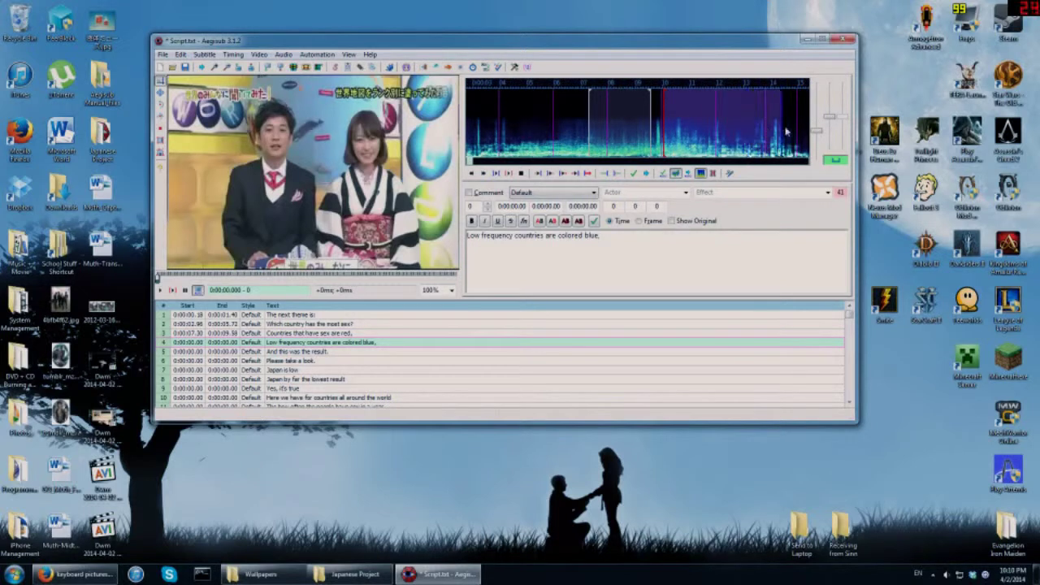
scroll(804, 128, down, 2)
scroll(812, 128, down, 2)
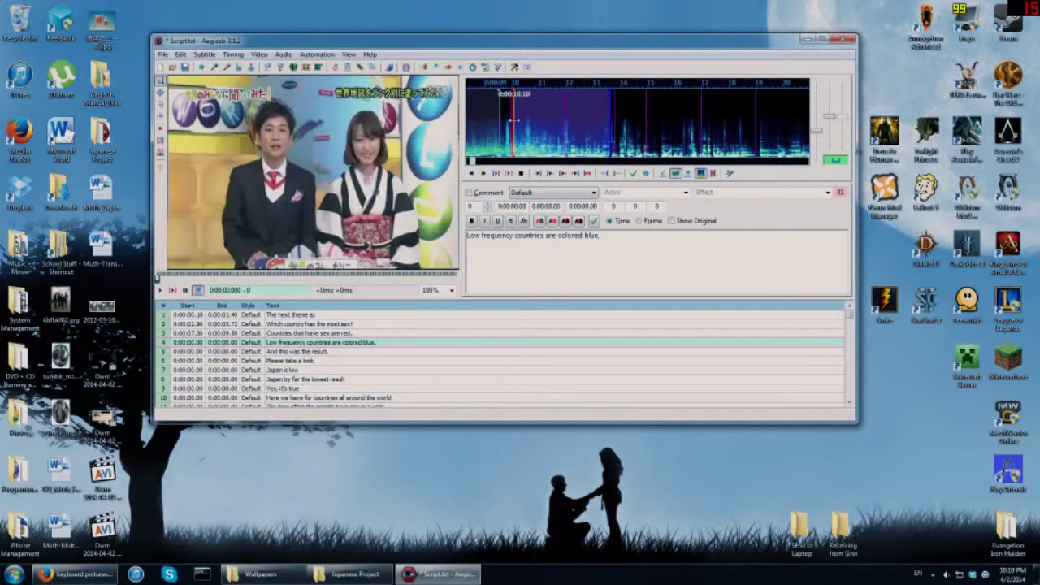
scroll(347, 334, down, 2)
scroll(347, 334, down, 6)
scroll(345, 339, up, 8)
click(171, 290)
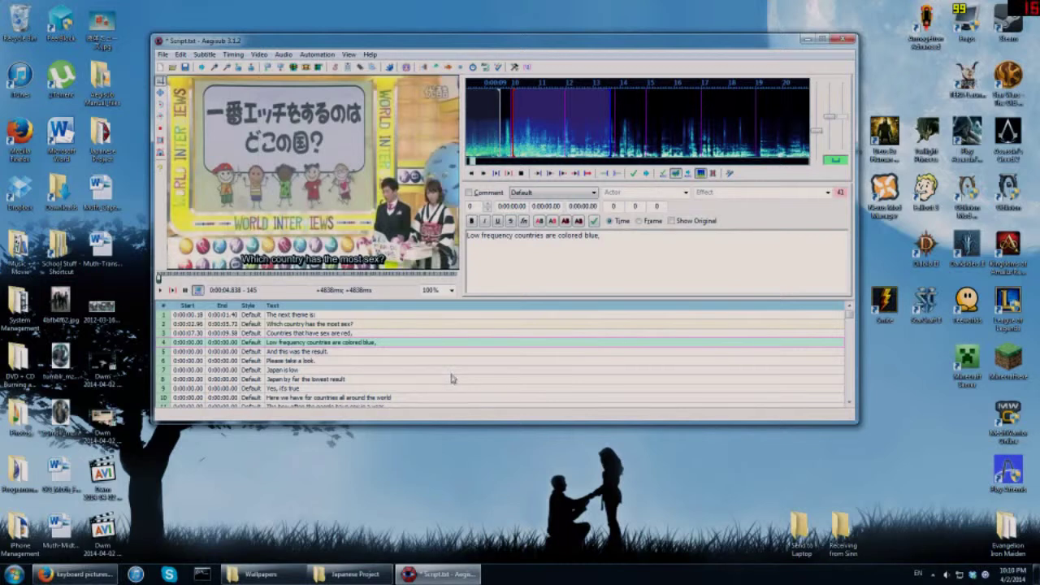
drag(606, 44, 581, 36)
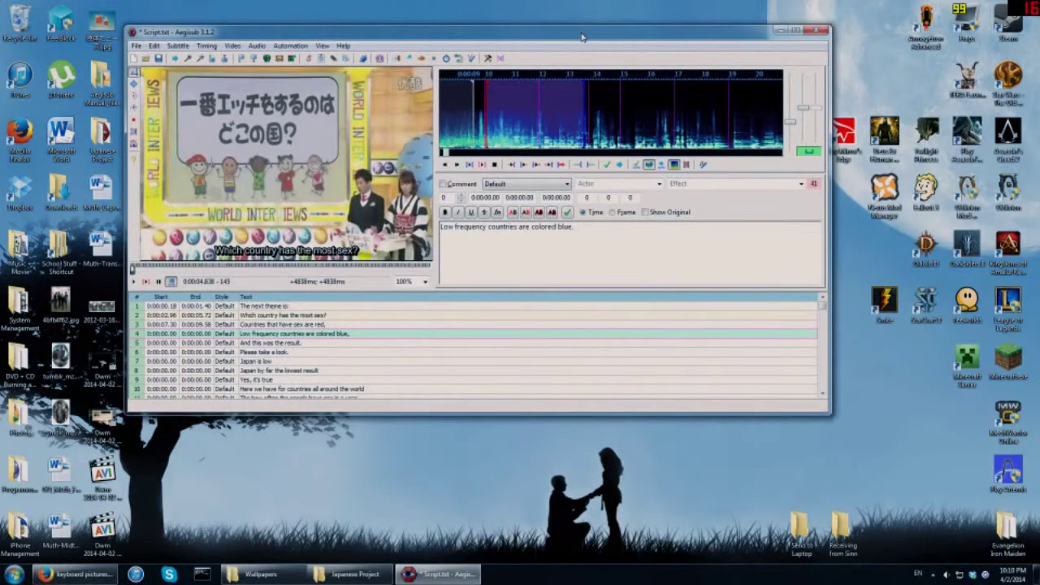
drag(582, 36, 600, 37)
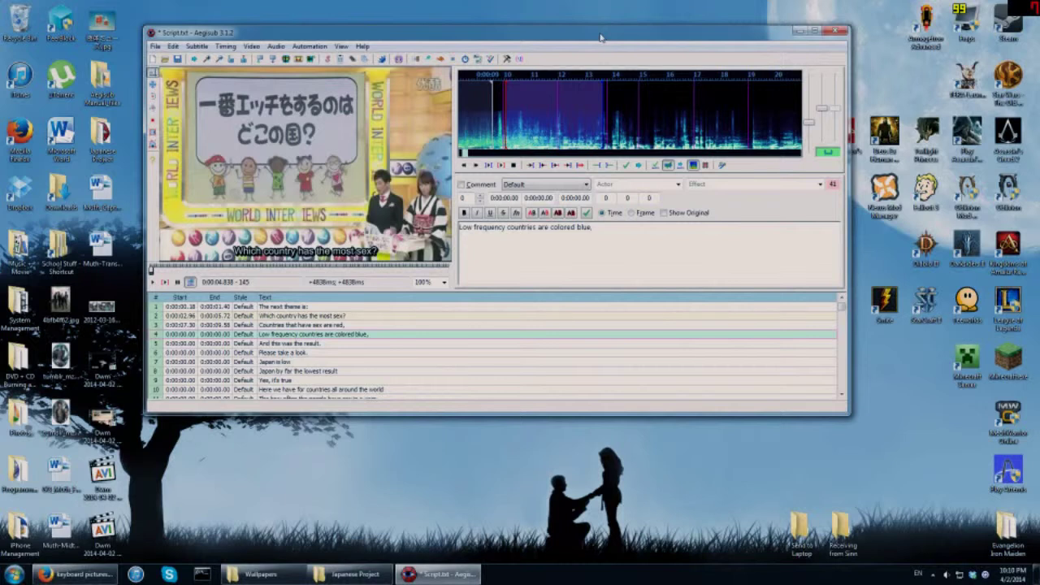
drag(601, 42, 597, 48)
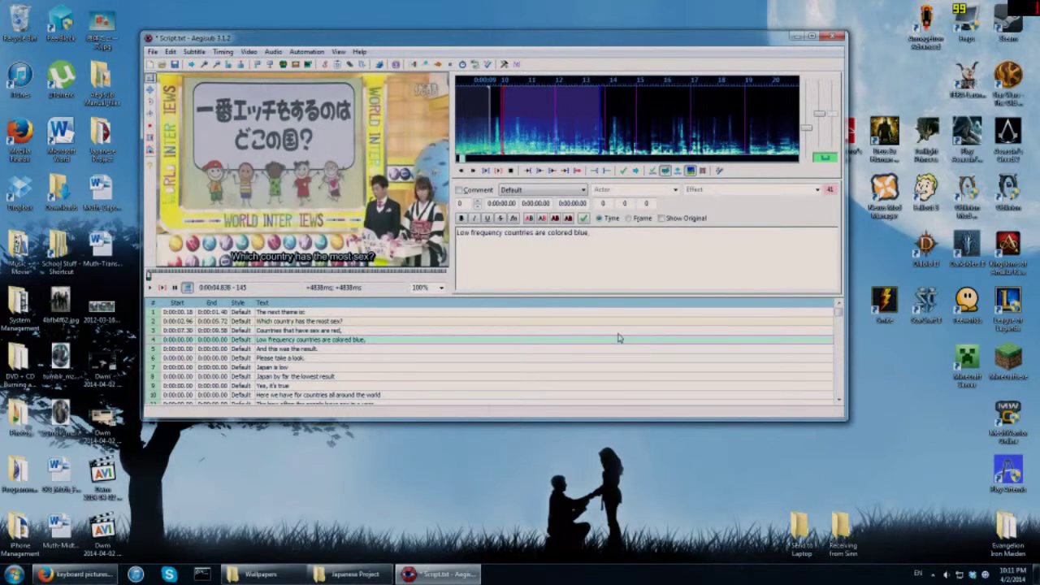
mouse_move(752, 41)
mouse_down()
mouse_move(707, 36)
mouse_move(742, 38)
mouse_up()
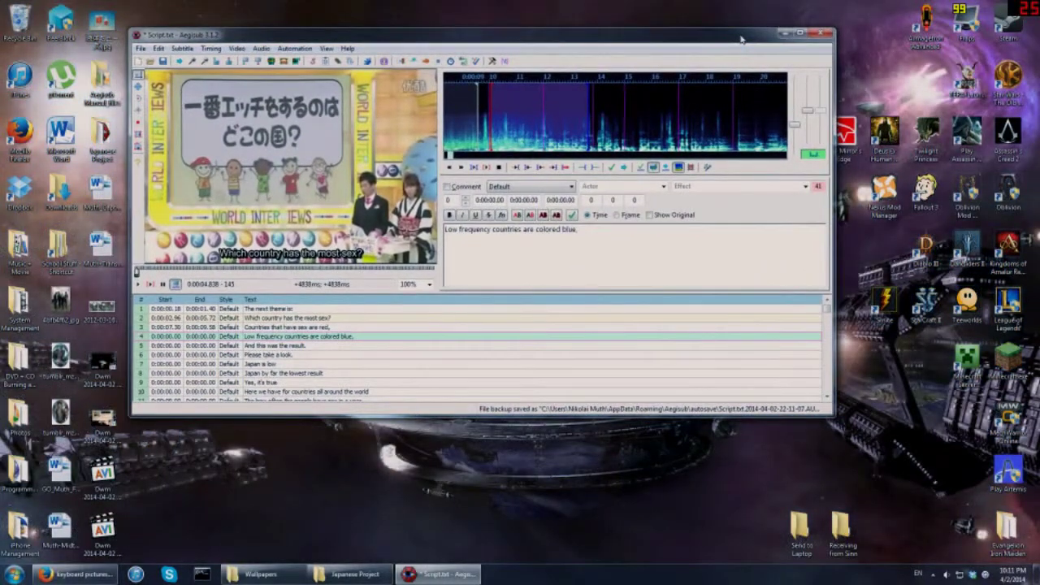